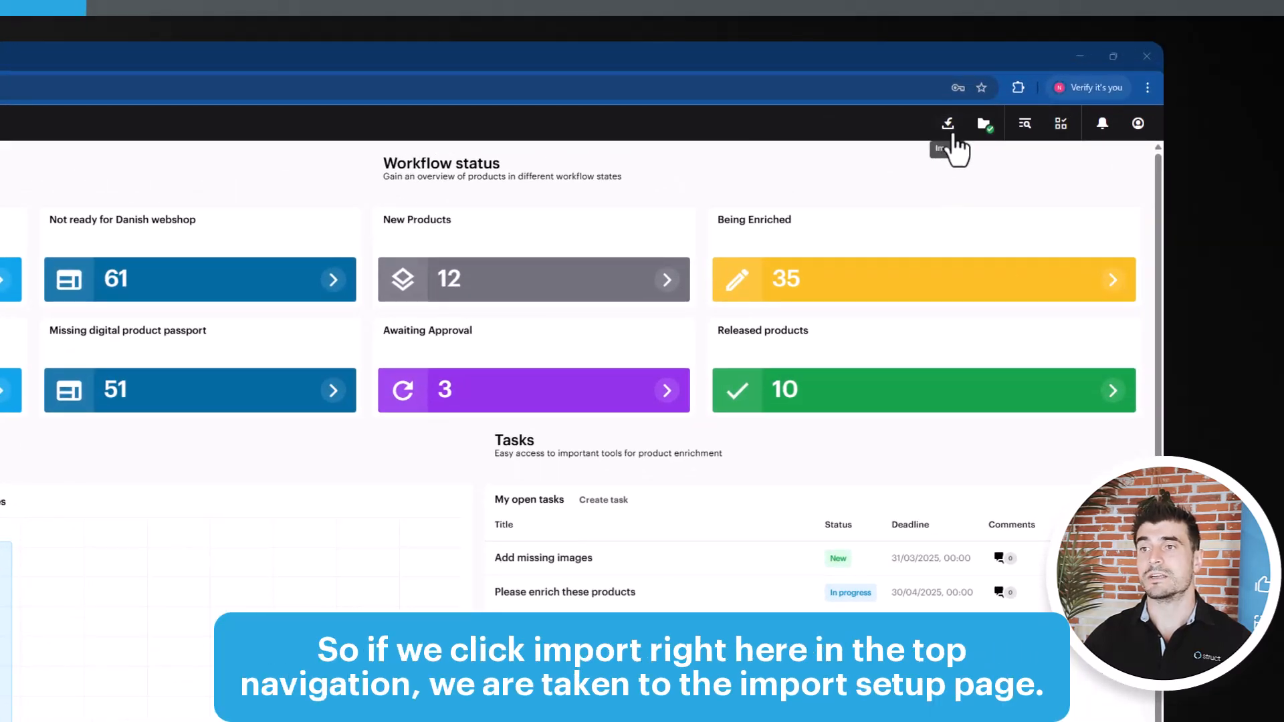
Set up an import of PIM Product Export - 02-08-2025.xlsx as a General Excel import with asset upload turned off
click(945, 130)
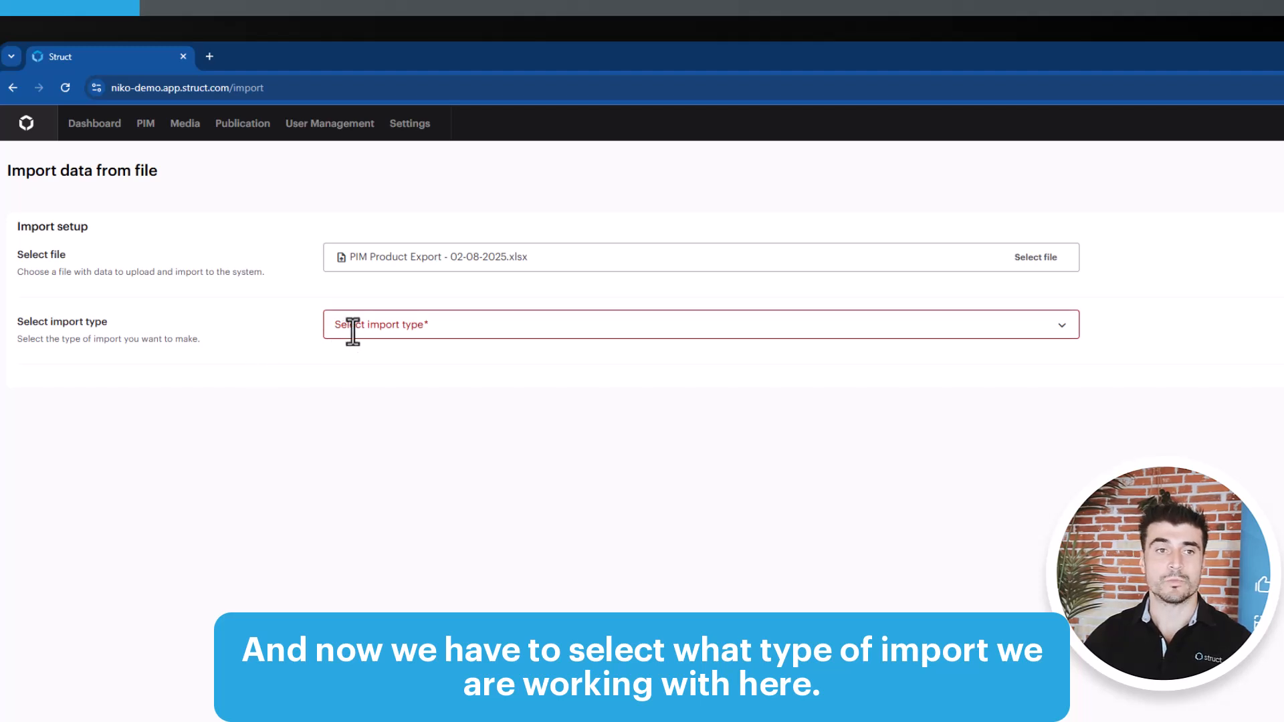
click(485, 325)
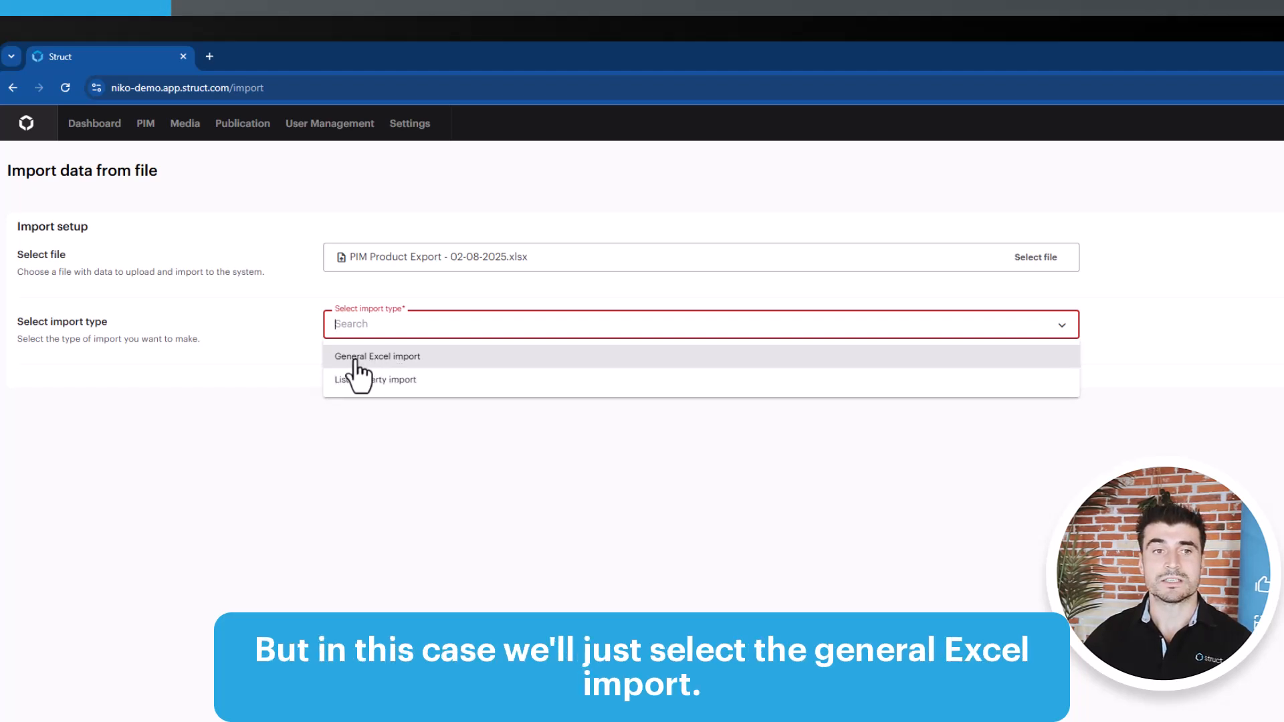
click(383, 358)
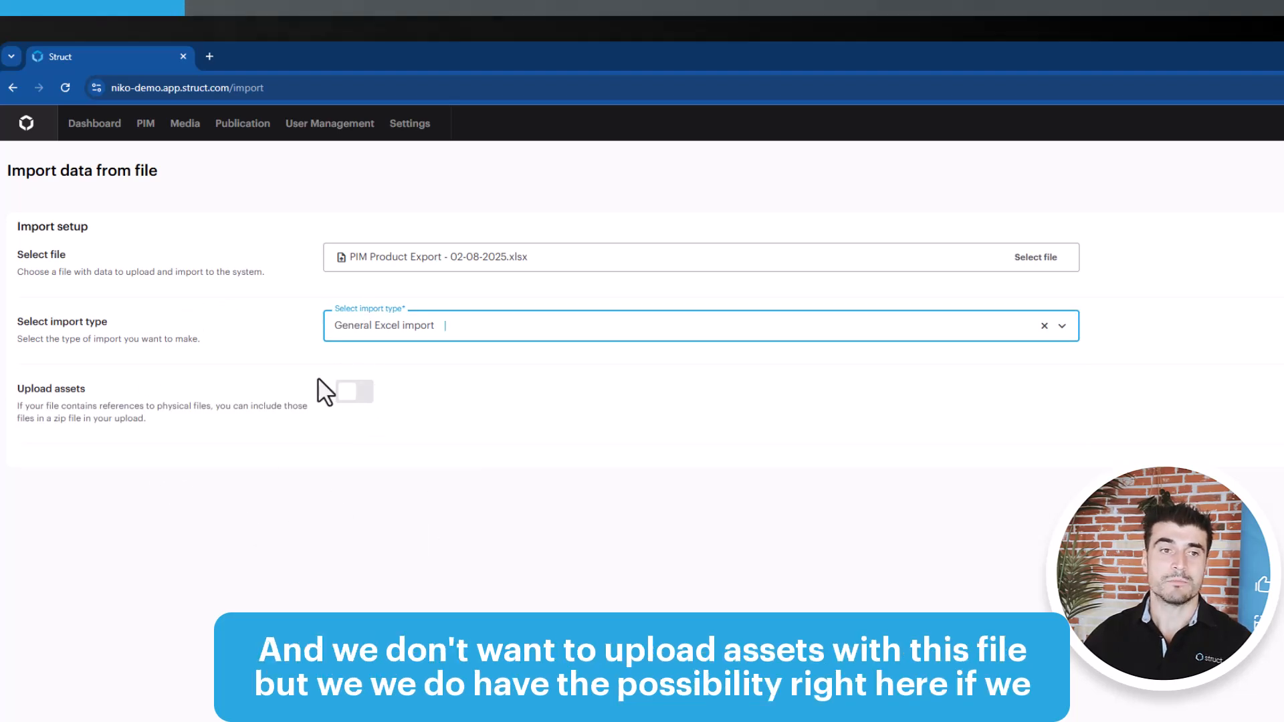
click(351, 394)
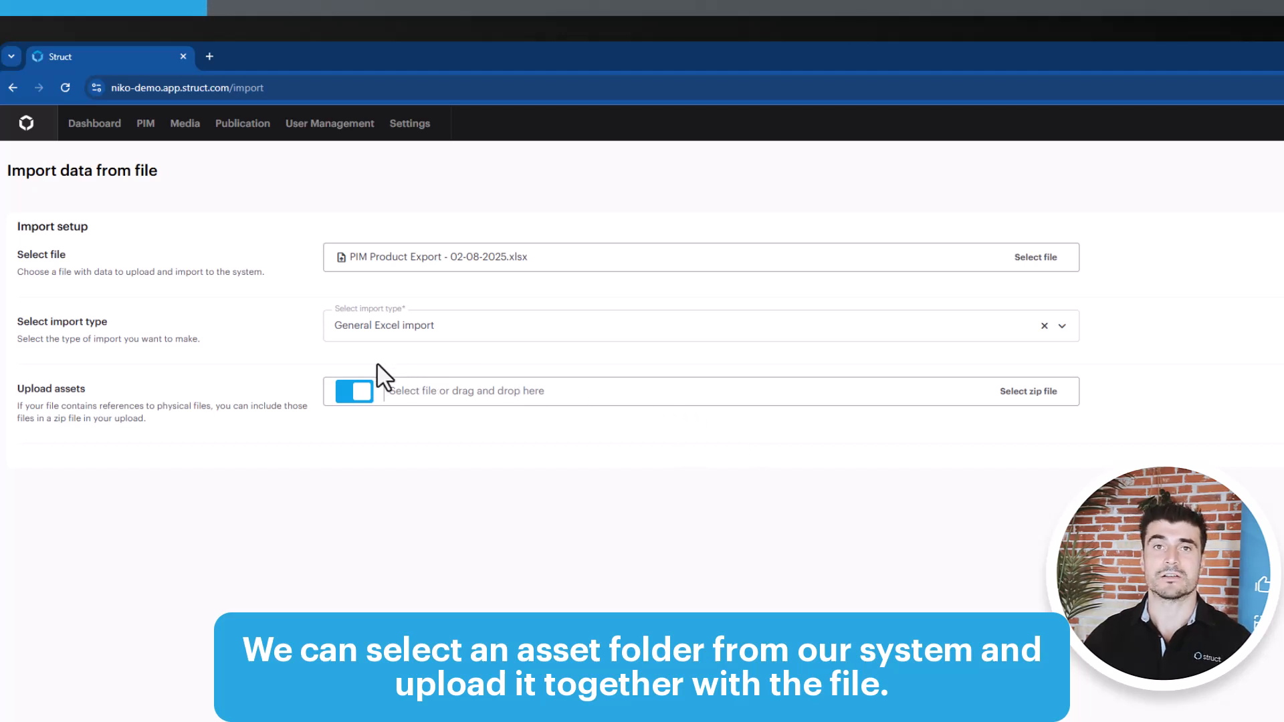
click(357, 393)
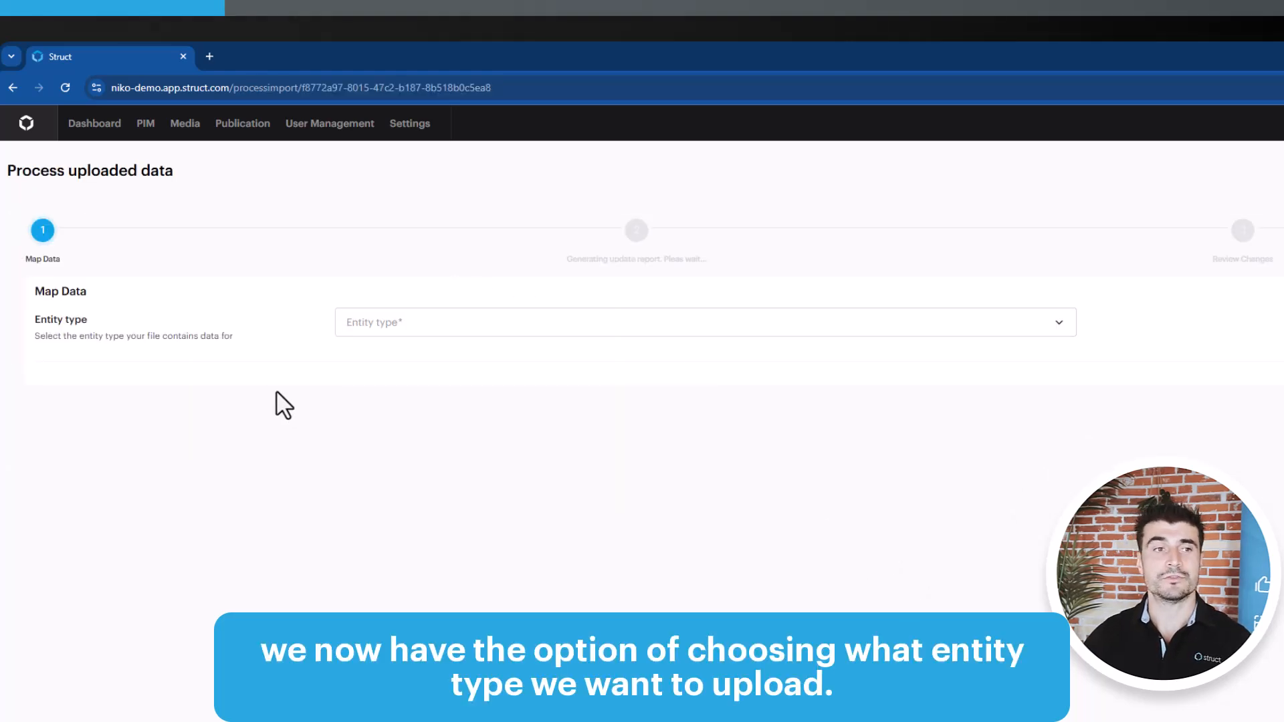
Set the entity type to Products and the asset upload folder to Import, keep the field mapping, and generate the update report
click(441, 327)
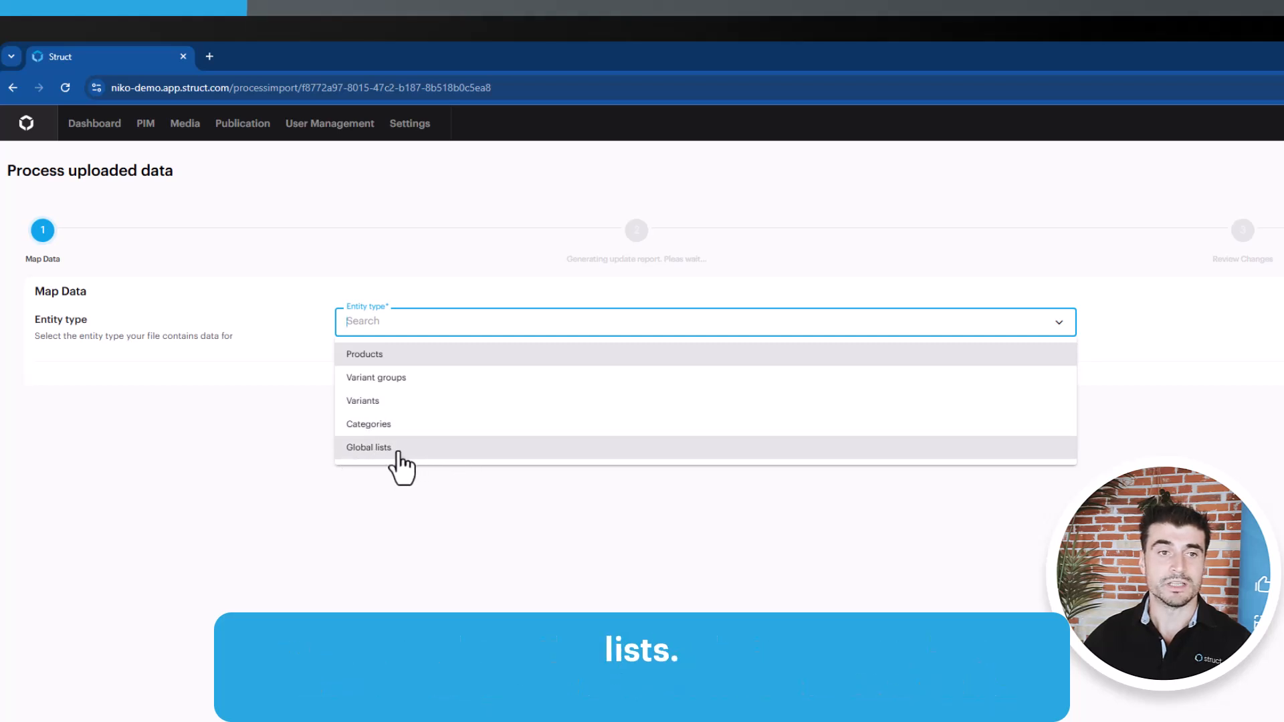
click(384, 361)
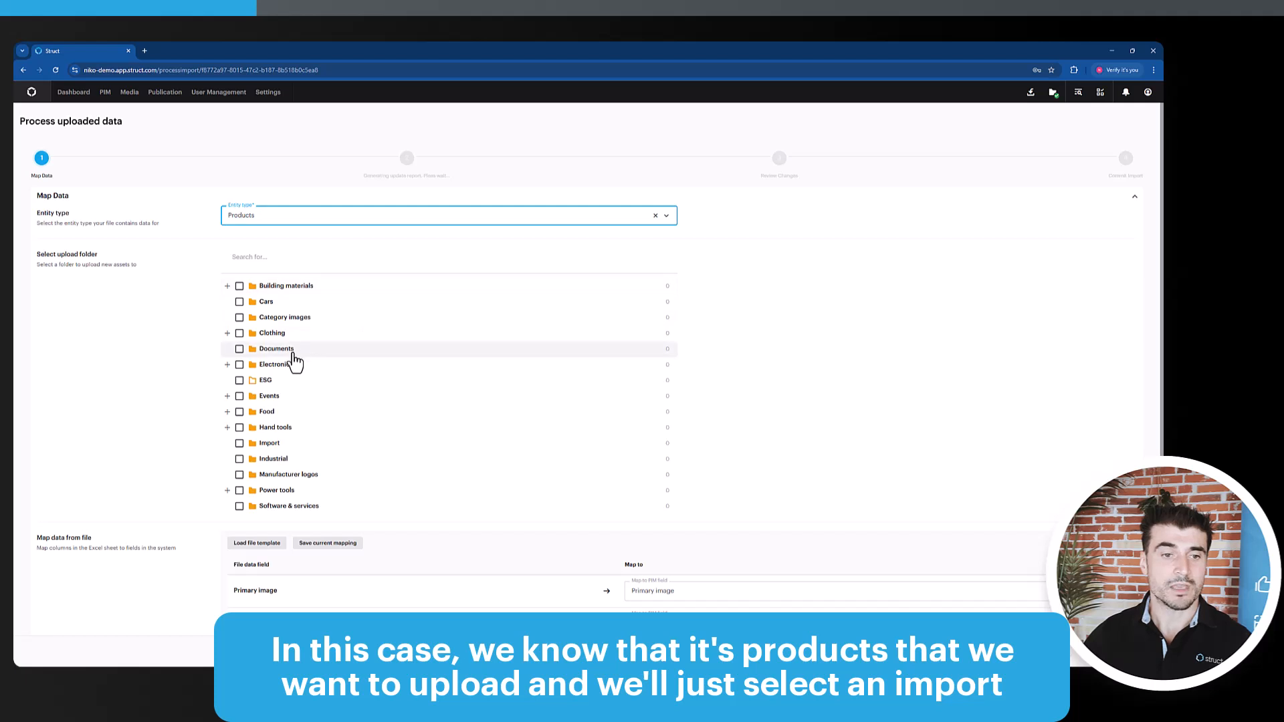
click(240, 444)
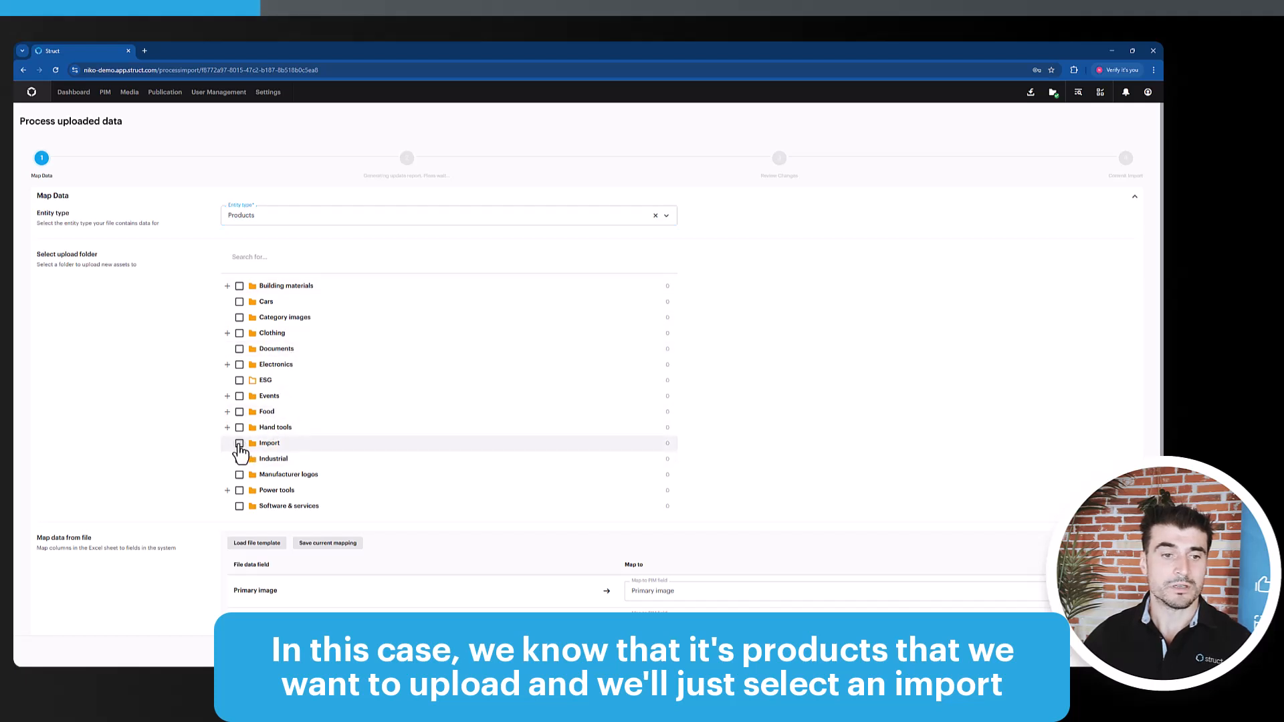
scroll(184, 441, down, 2)
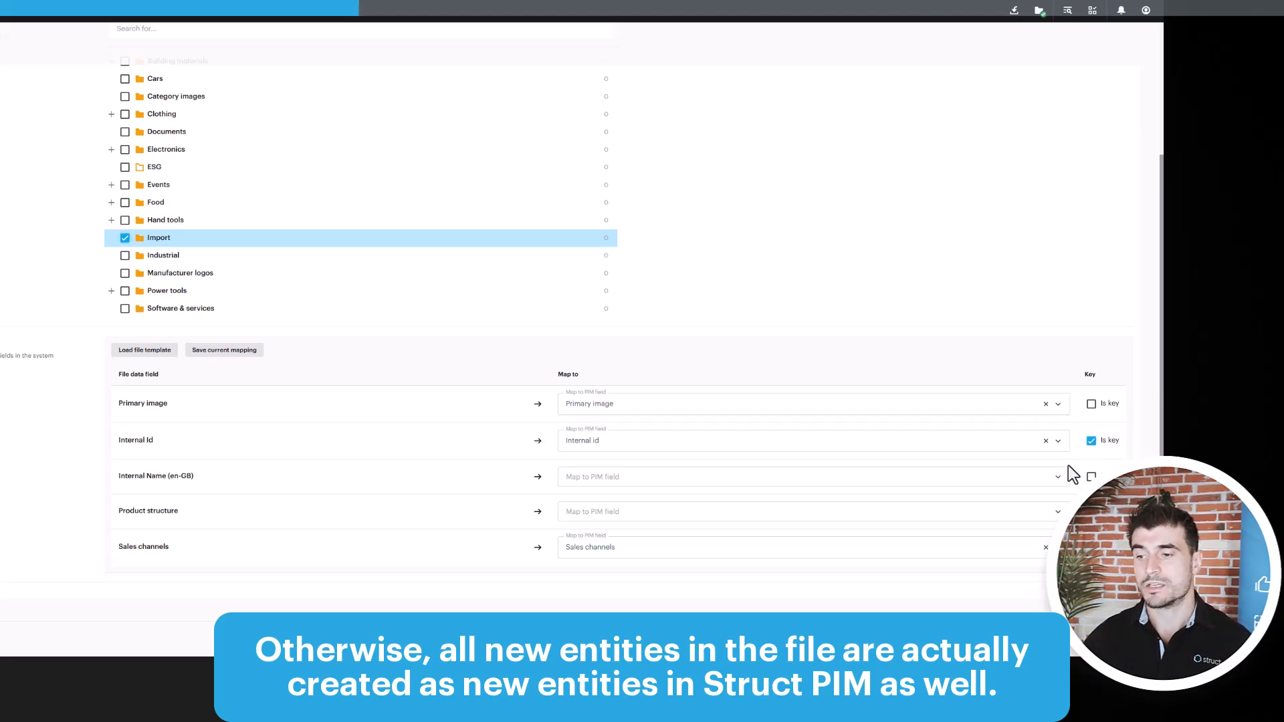
click(1127, 640)
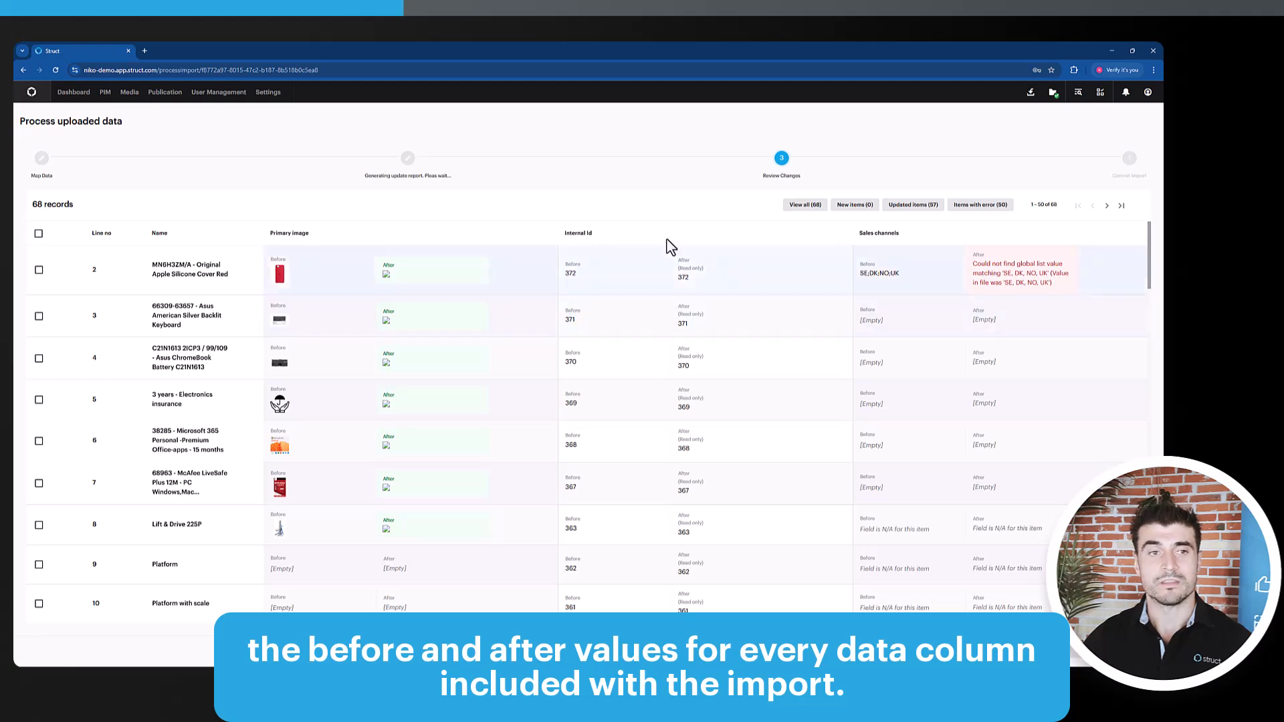
Review the before and after values of the import records, filtering by new items, updated items and items with error
scroll(659, 319, down, 12)
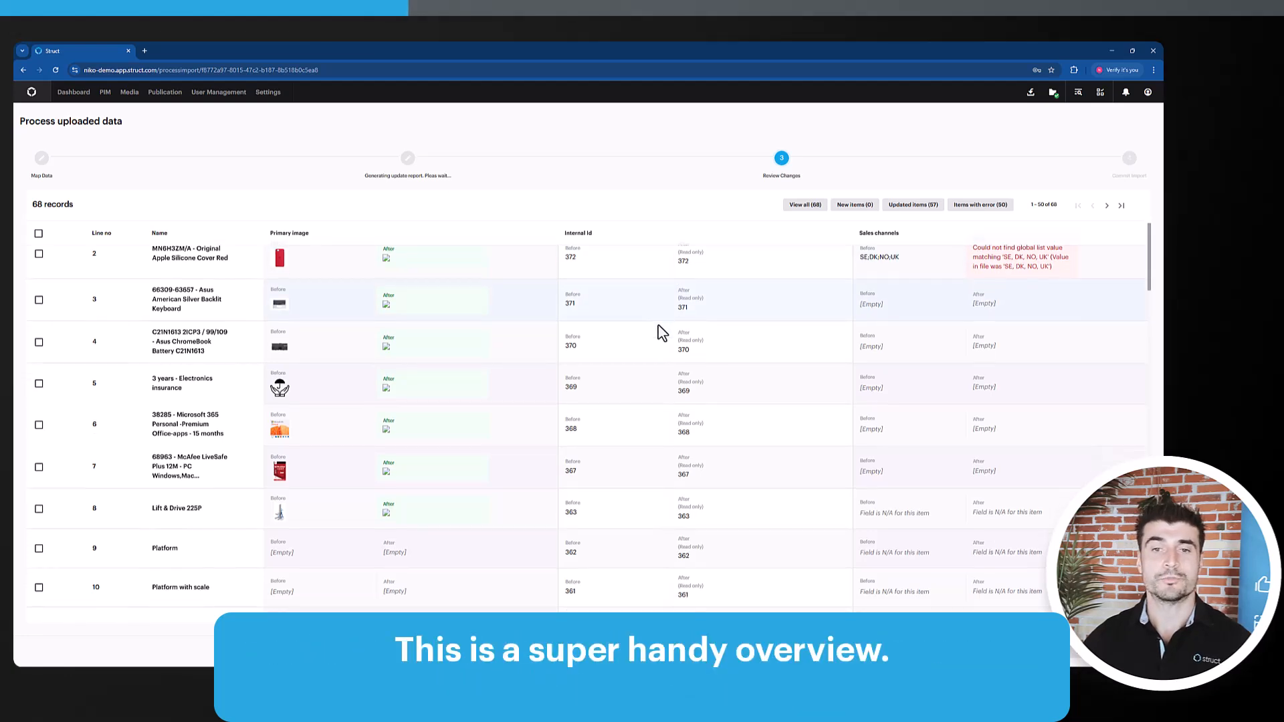
scroll(664, 362, down, 10)
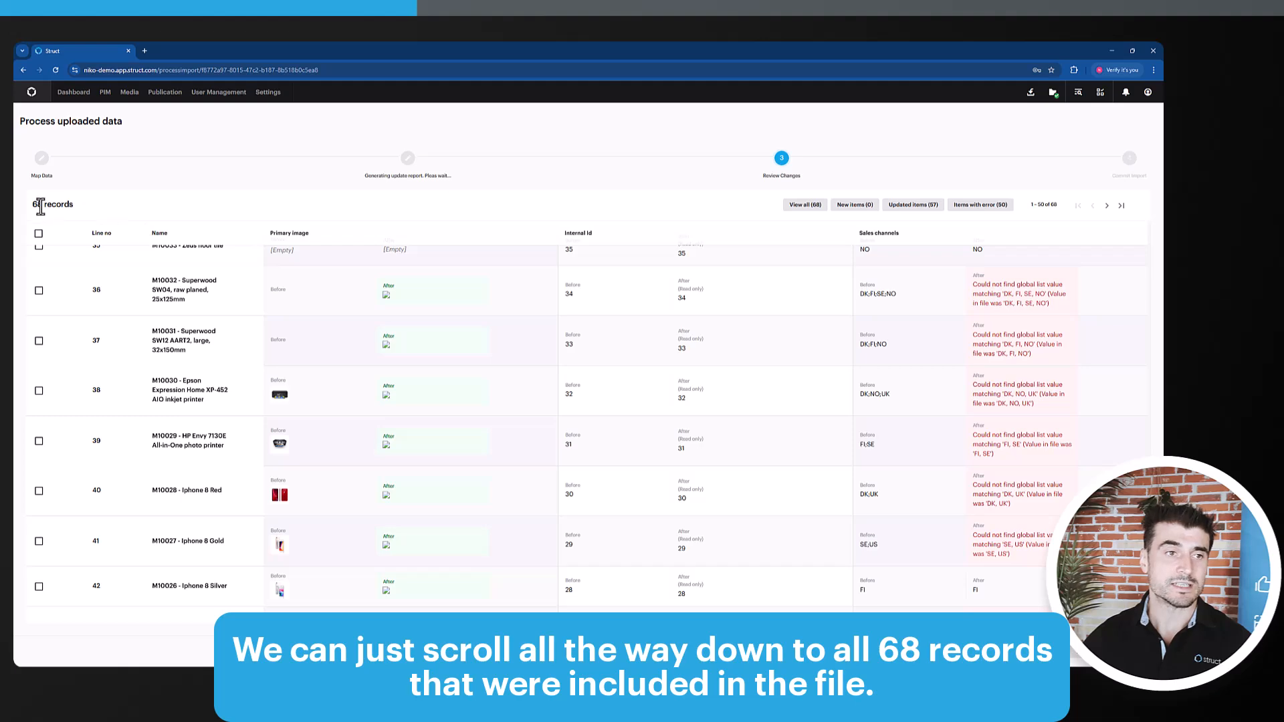
scroll(459, 391, down, 3)
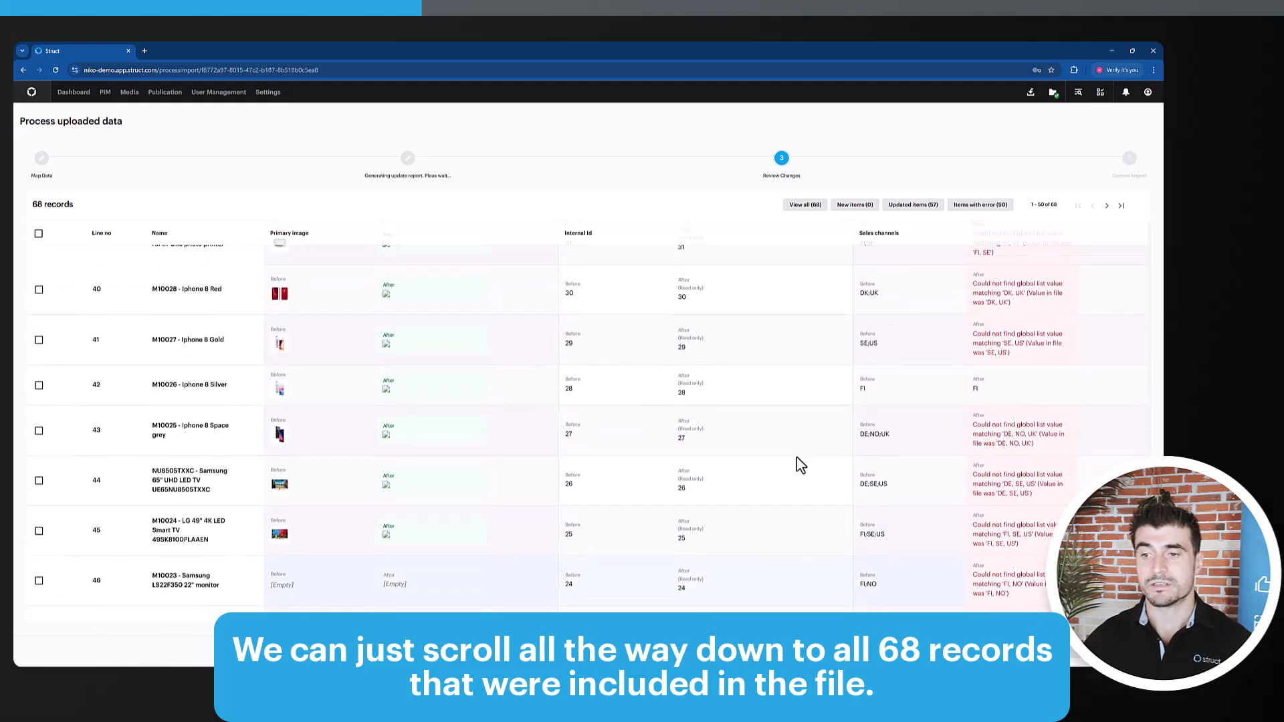
scroll(800, 465, up, 20)
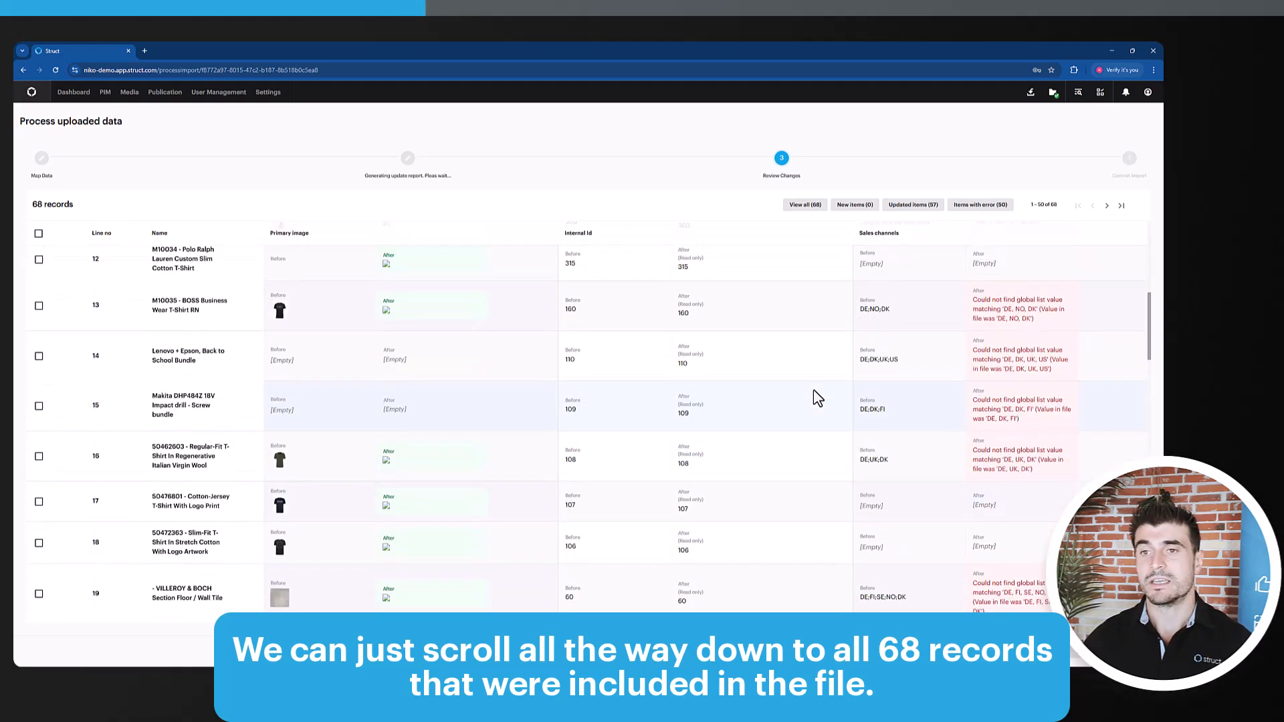
scroll(815, 395, up, 8)
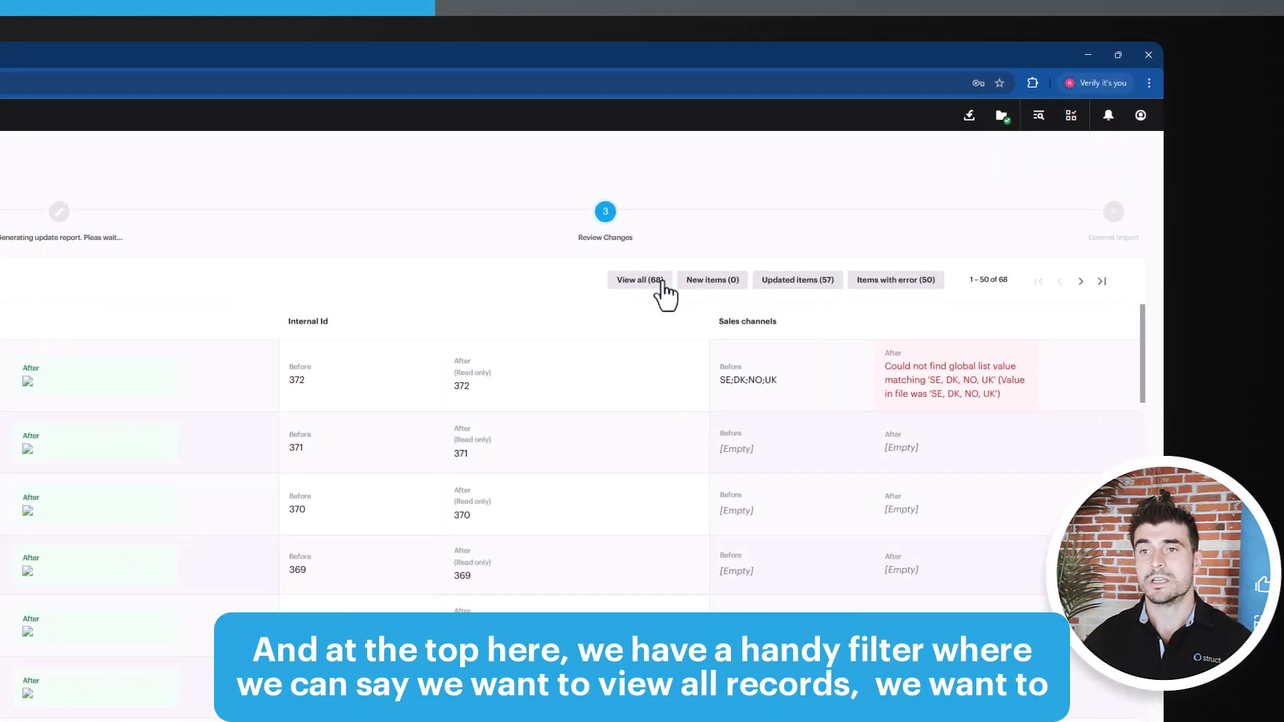
click(713, 288)
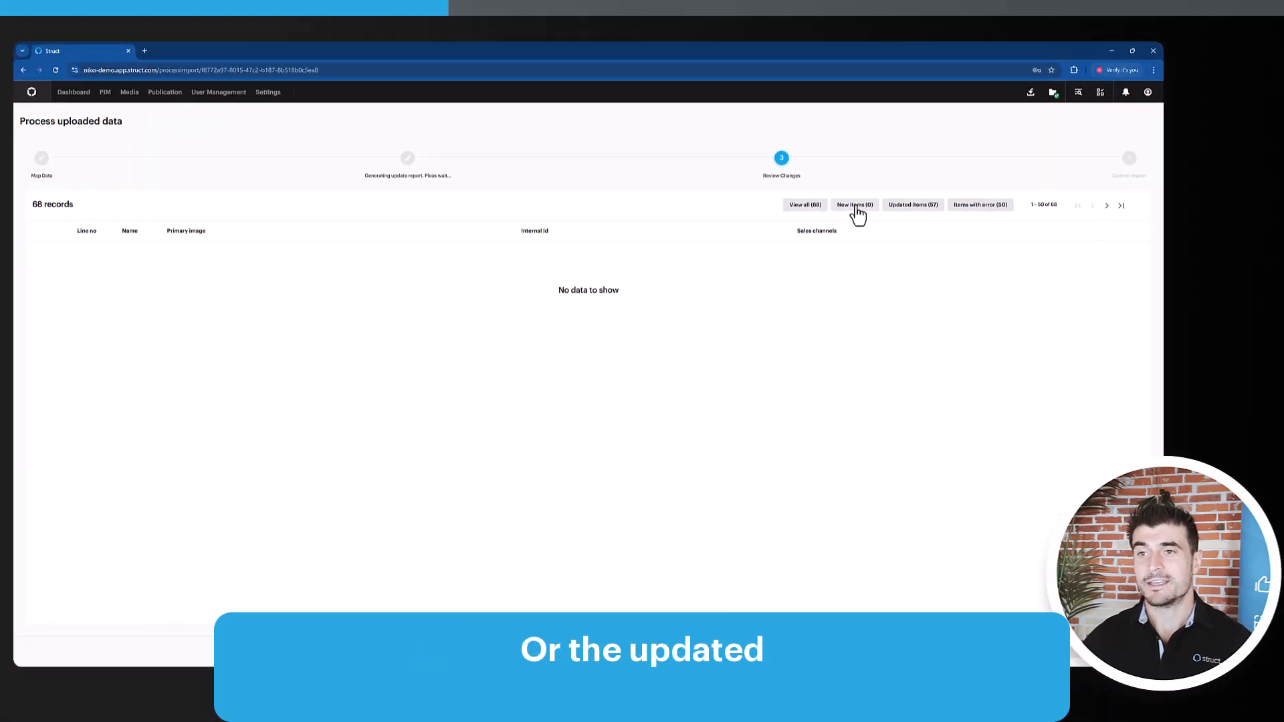
click(923, 206)
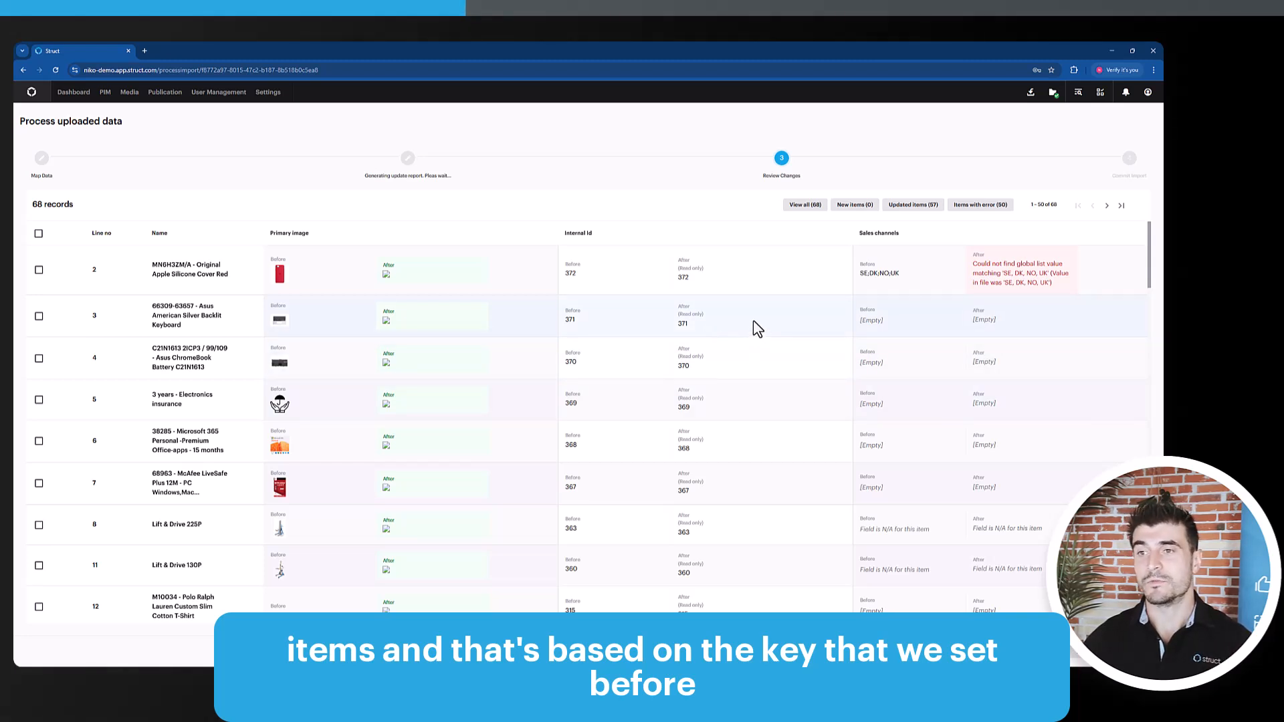
click(982, 213)
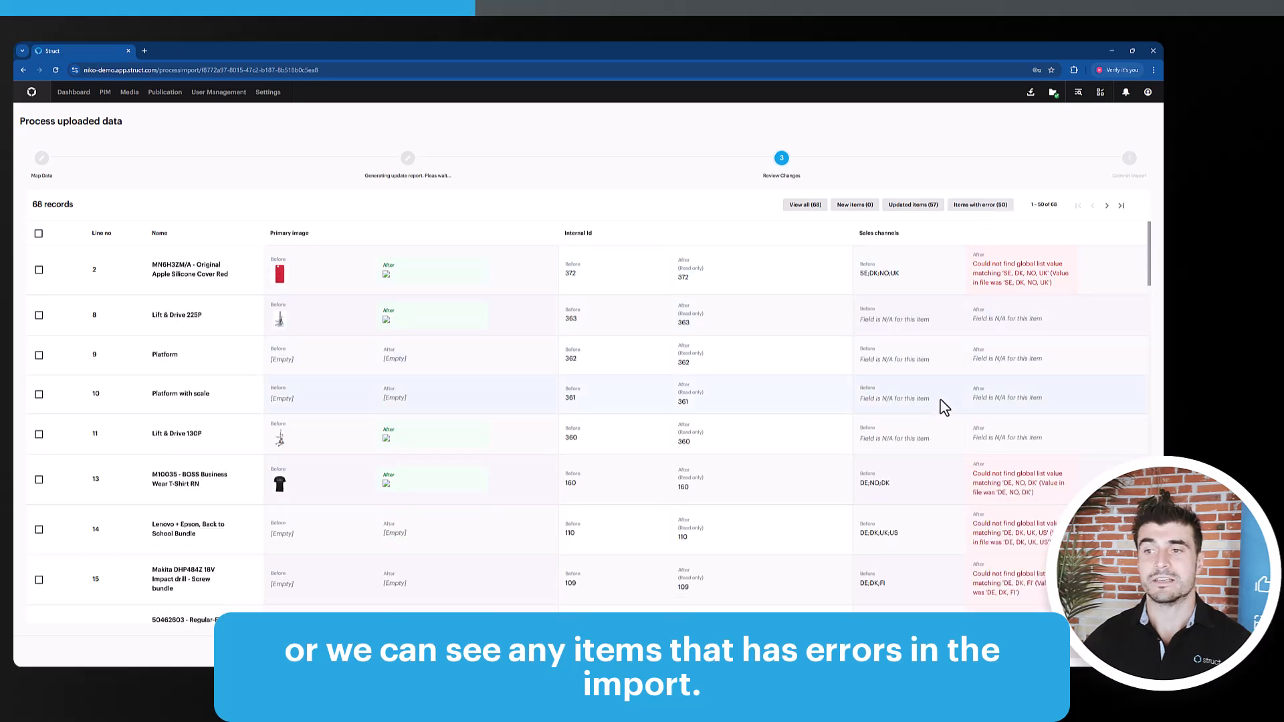
scroll(937, 403, down, 3)
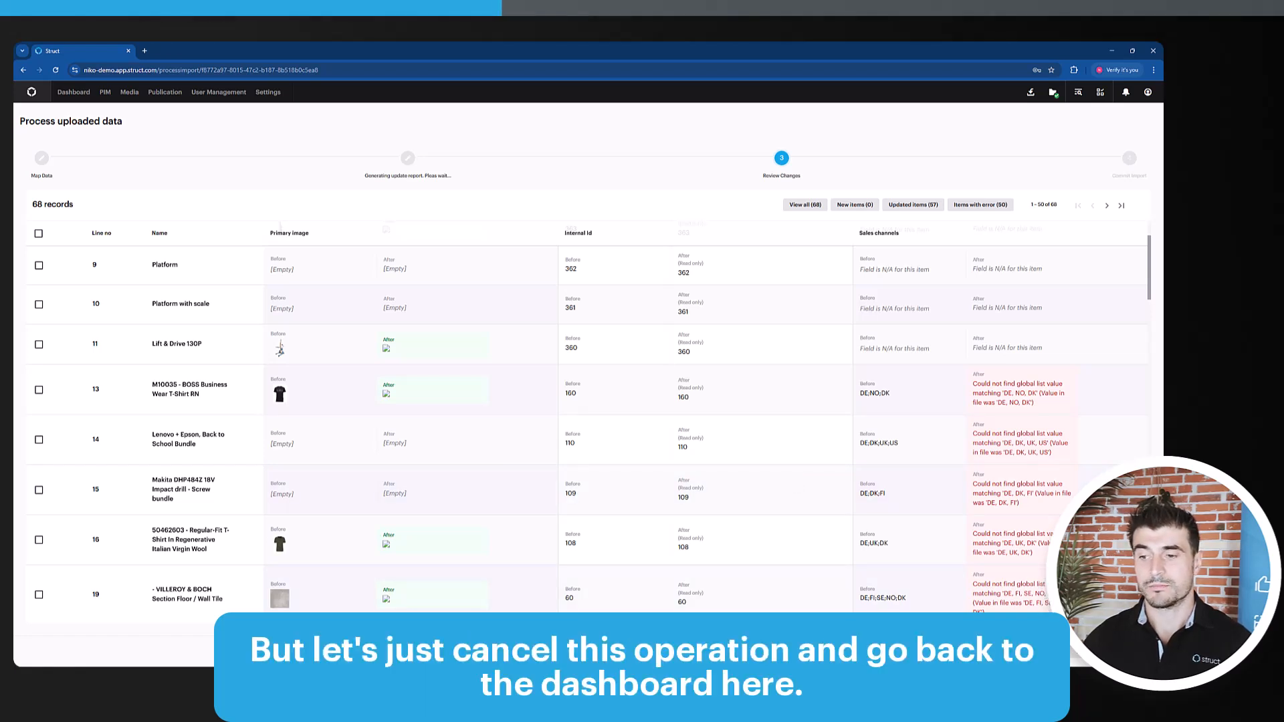
Cancel the import without committing it and go to the product list in the PIM area
click(1078, 651)
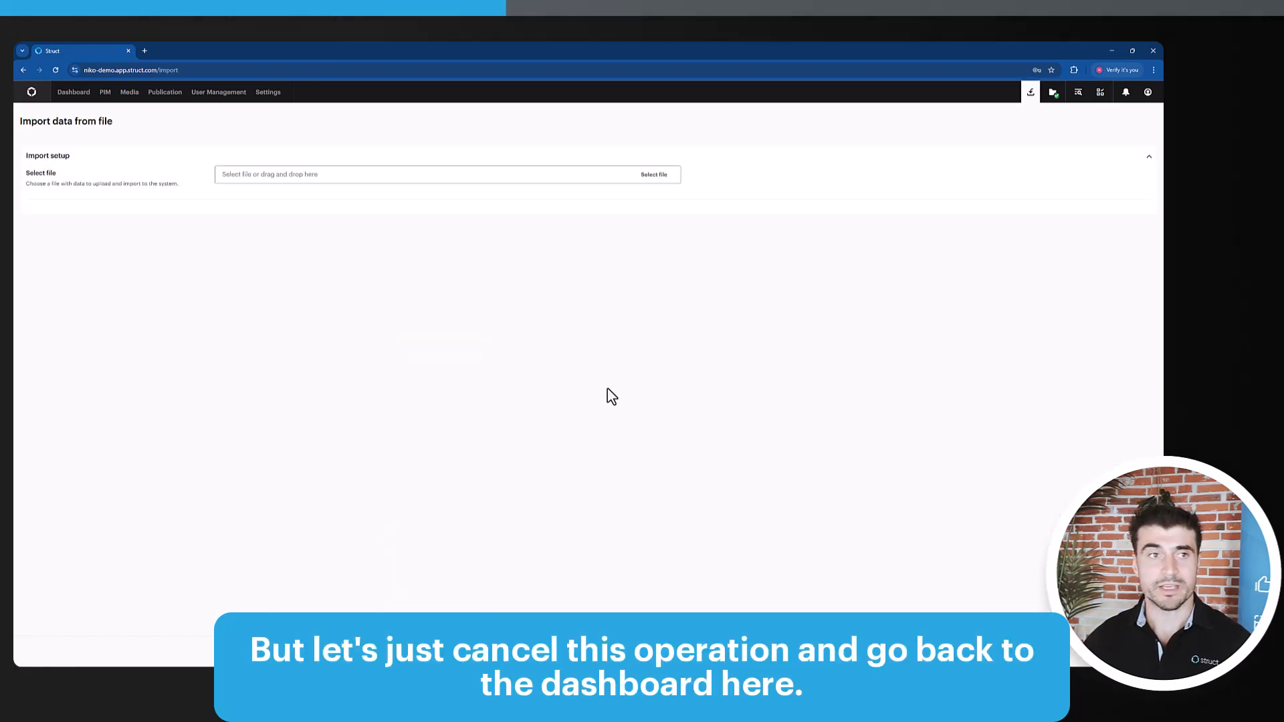
click(81, 97)
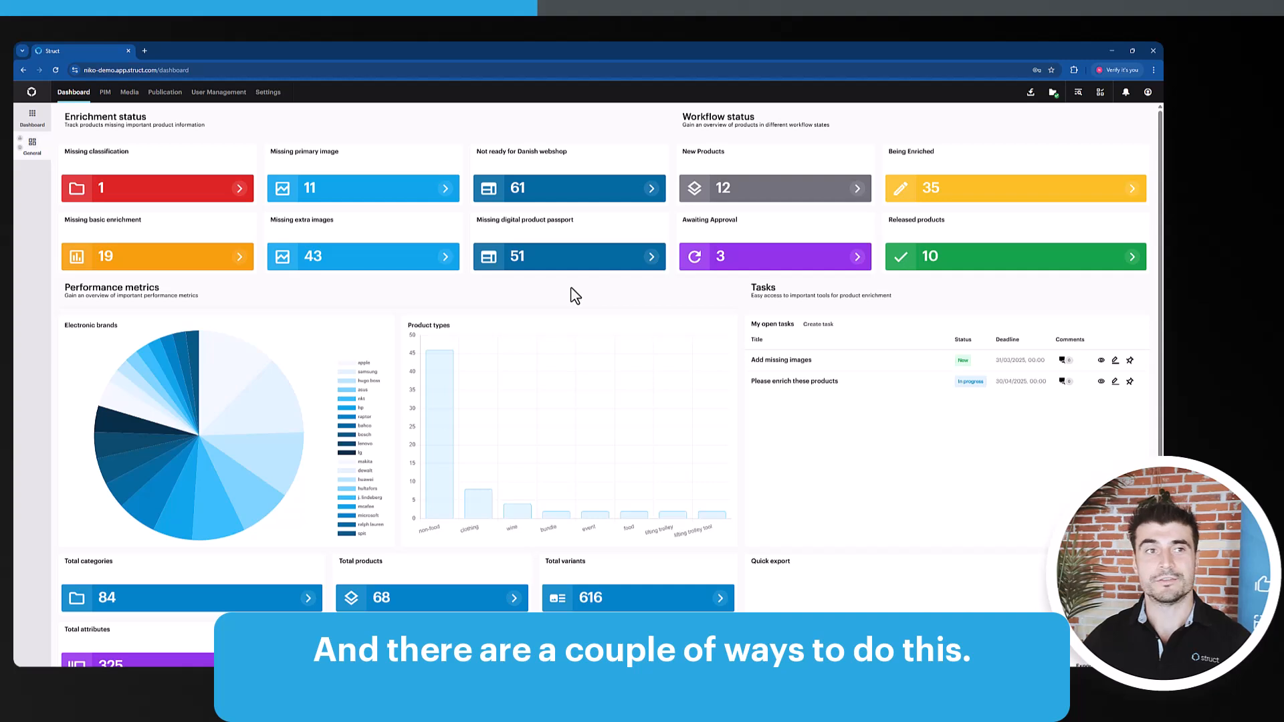
click(106, 94)
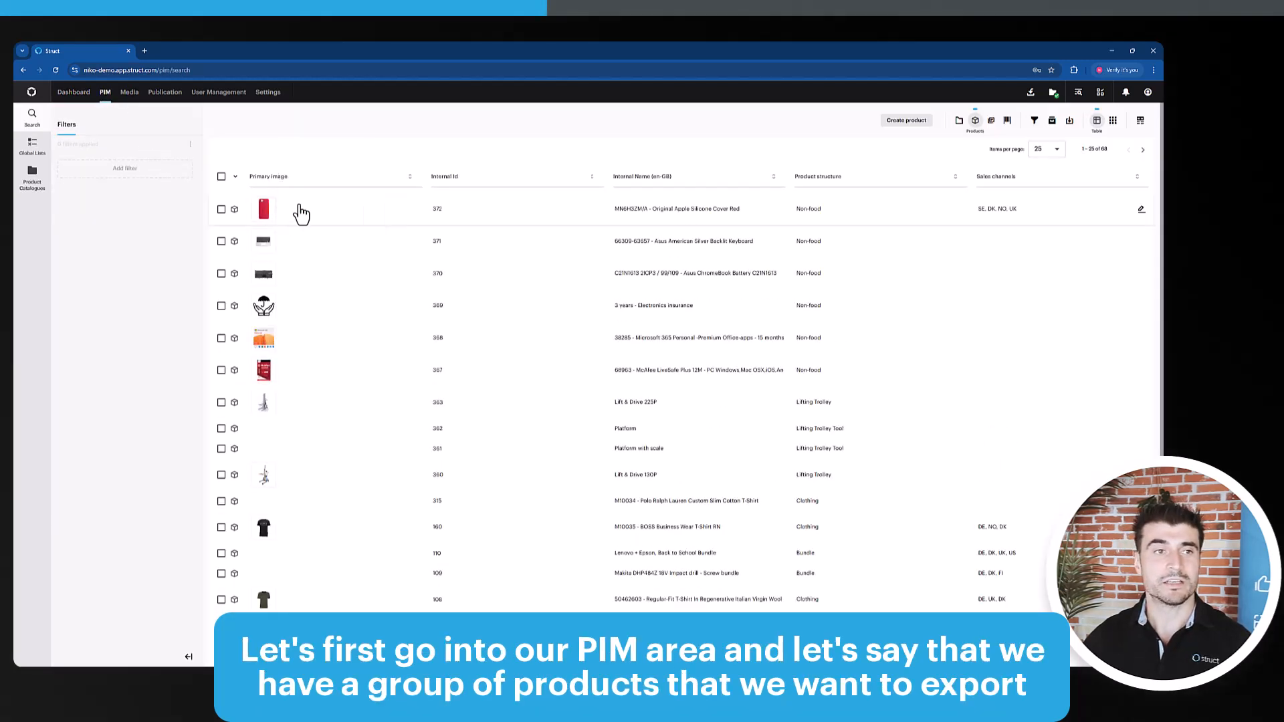
Select the first five products in the list and open the export options for them
click(222, 209)
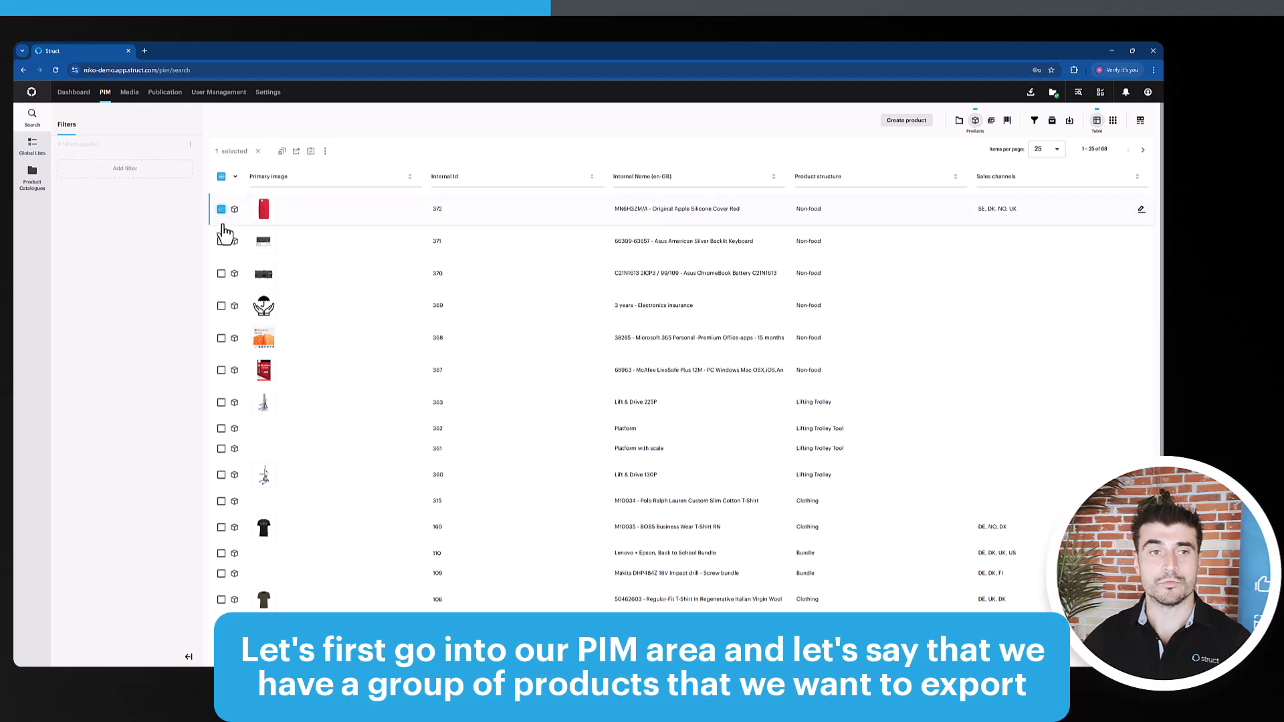
click(221, 242)
click(221, 273)
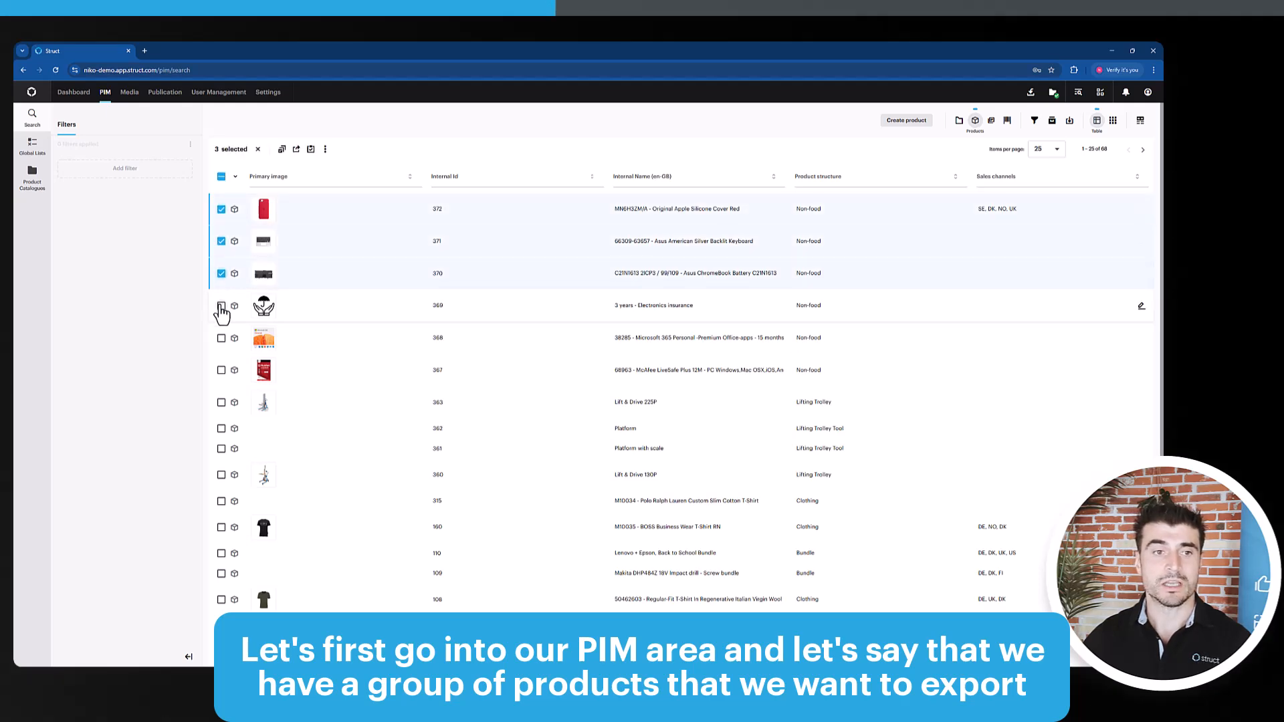
click(222, 306)
click(222, 338)
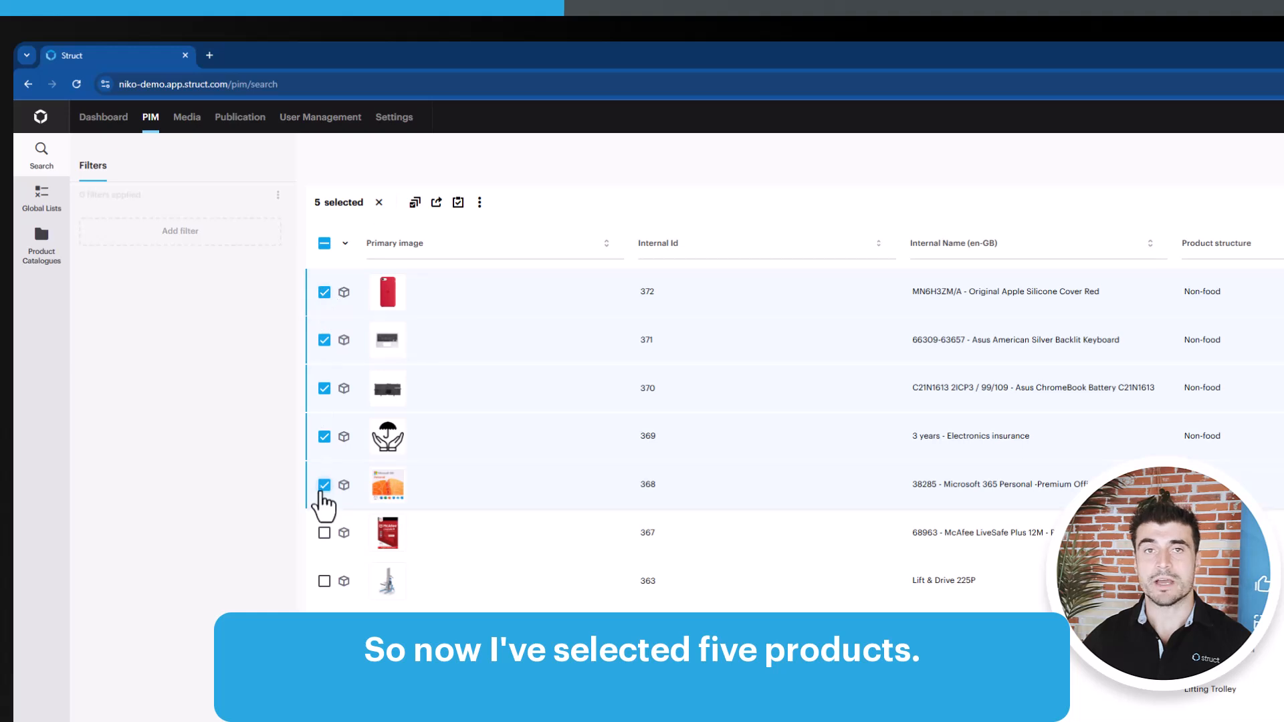
click(436, 202)
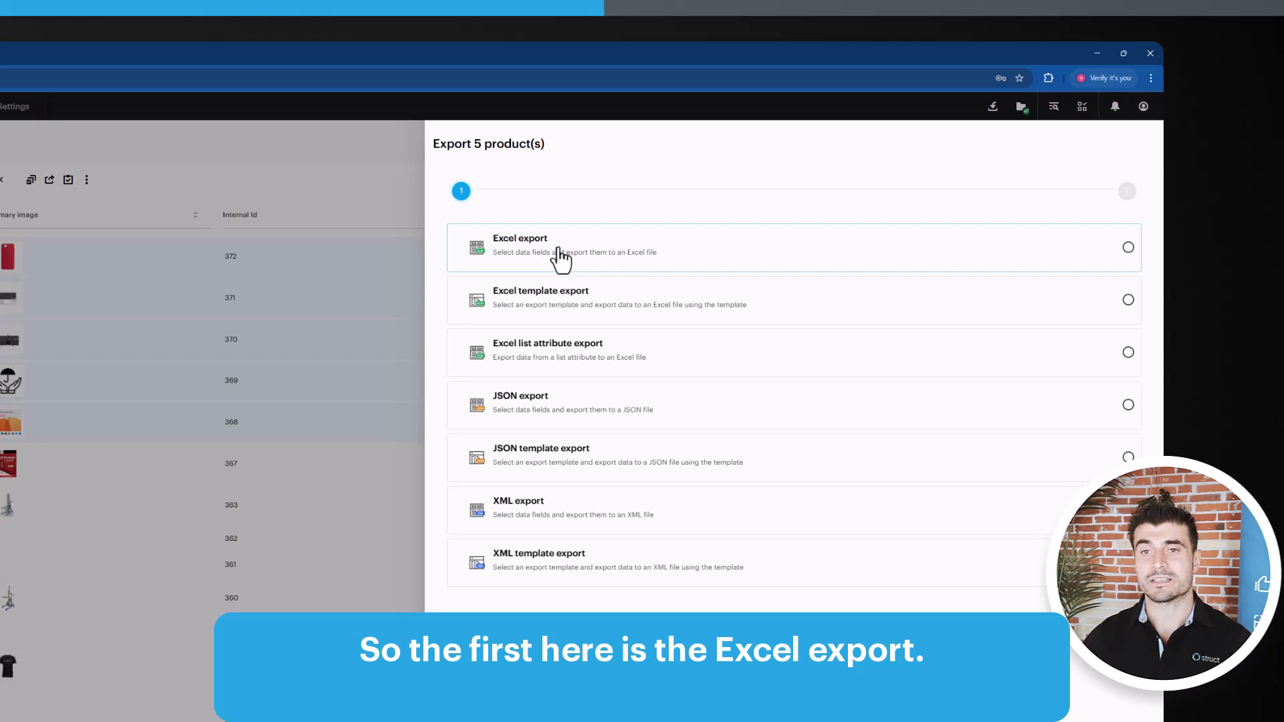
Choose Excel export with the fields Accessory group relation, Total CO2e footprint (sum of all variants), Accessories (Internal id), Accessory group relation.Name, Application (da-DK) and Accessory Group
click(645, 262)
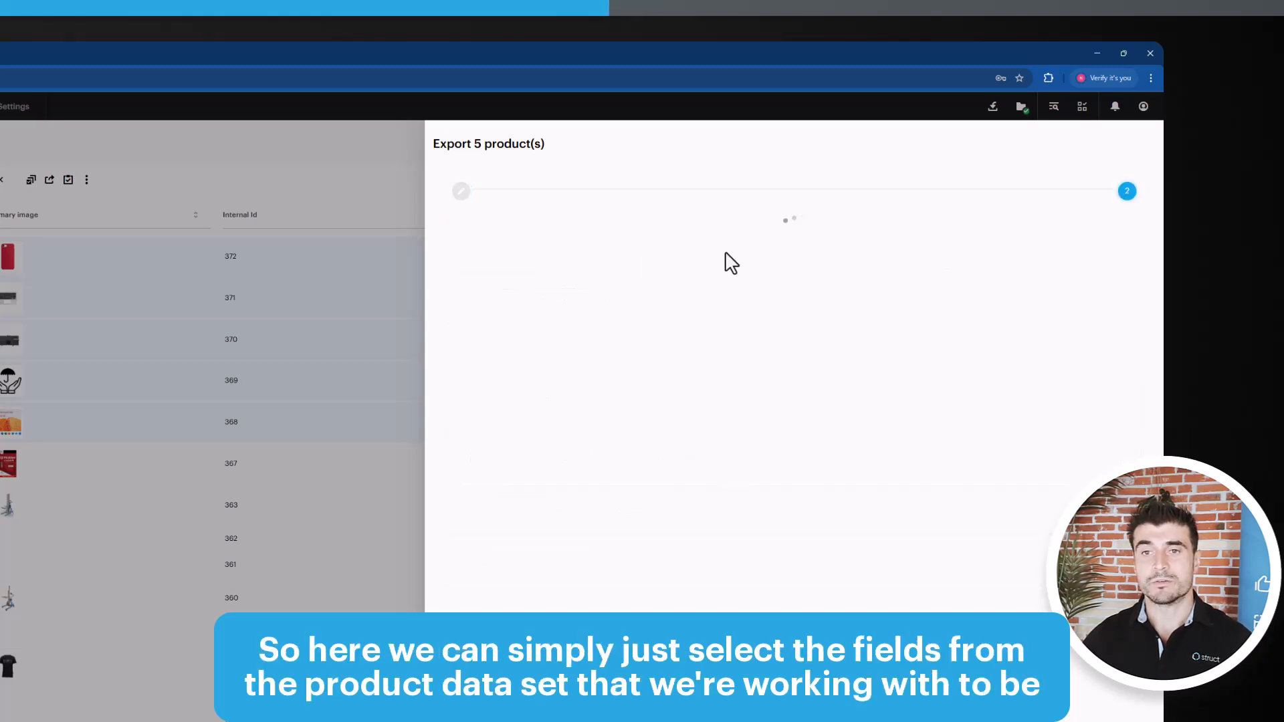
click(738, 239)
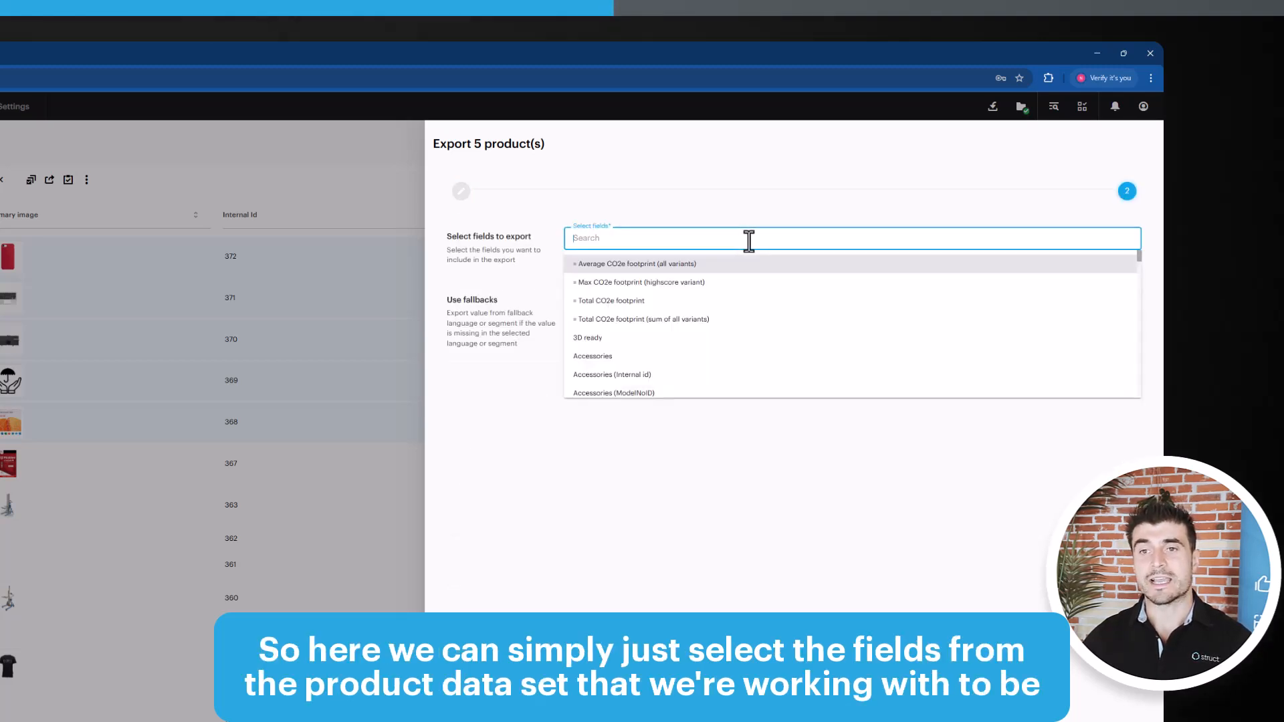
scroll(694, 356, down, 1)
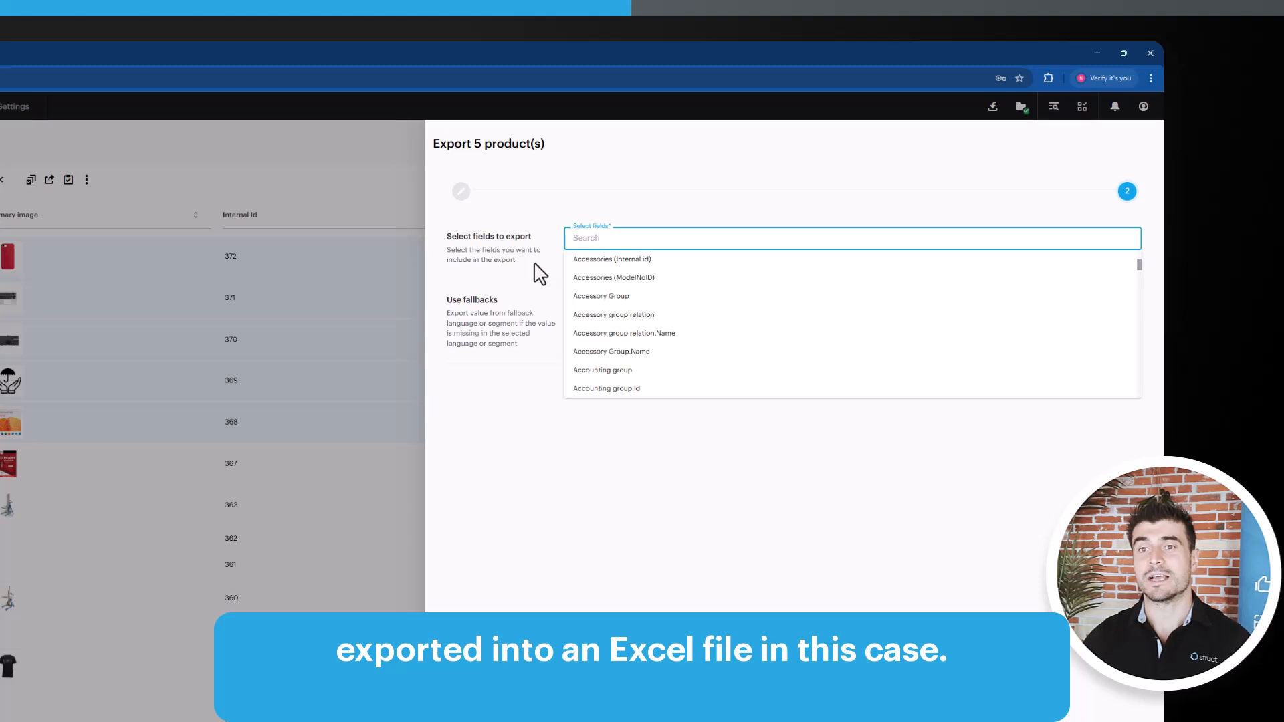
click(619, 318)
click(627, 322)
click(627, 375)
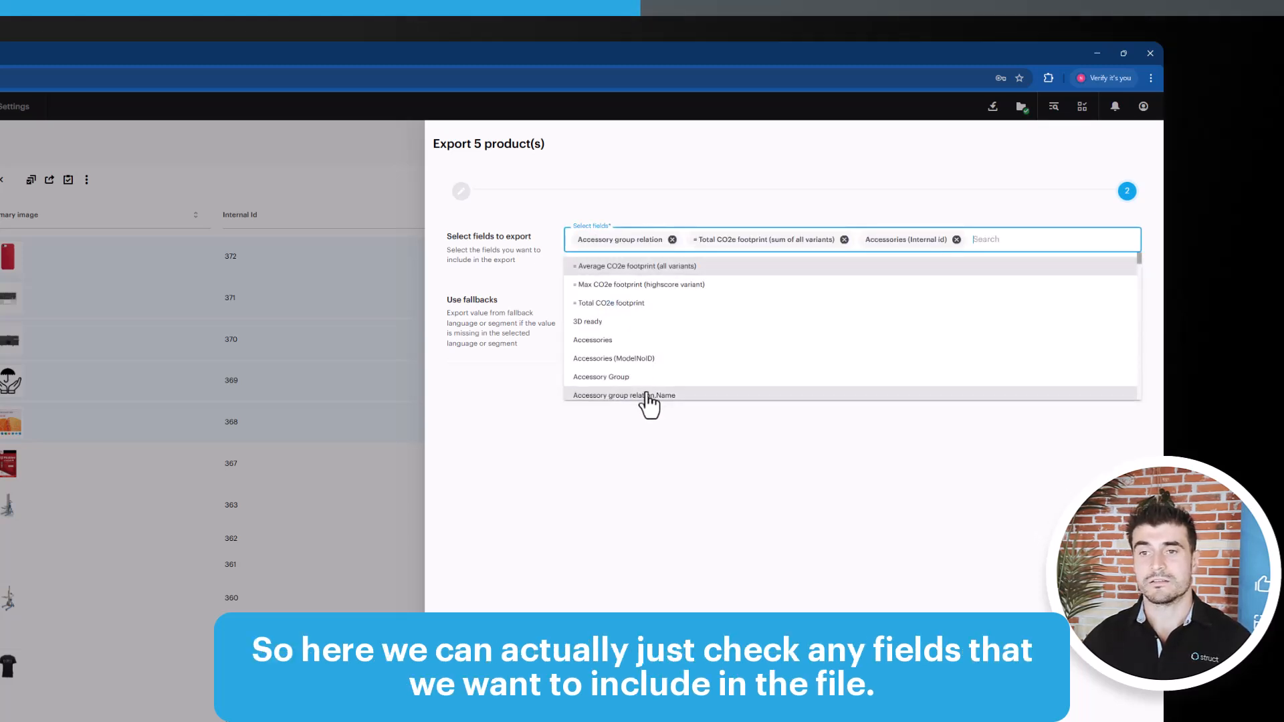
click(648, 402)
scroll(647, 391, down, 2)
click(646, 371)
click(647, 397)
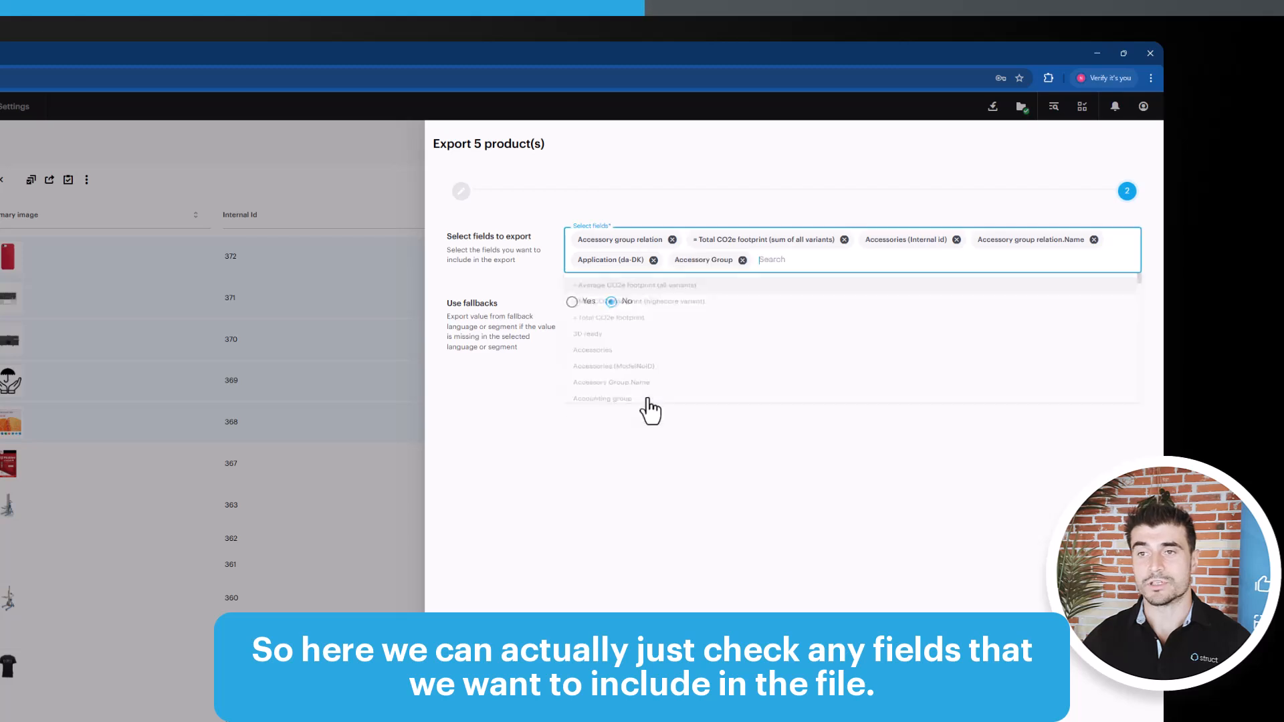
click(533, 287)
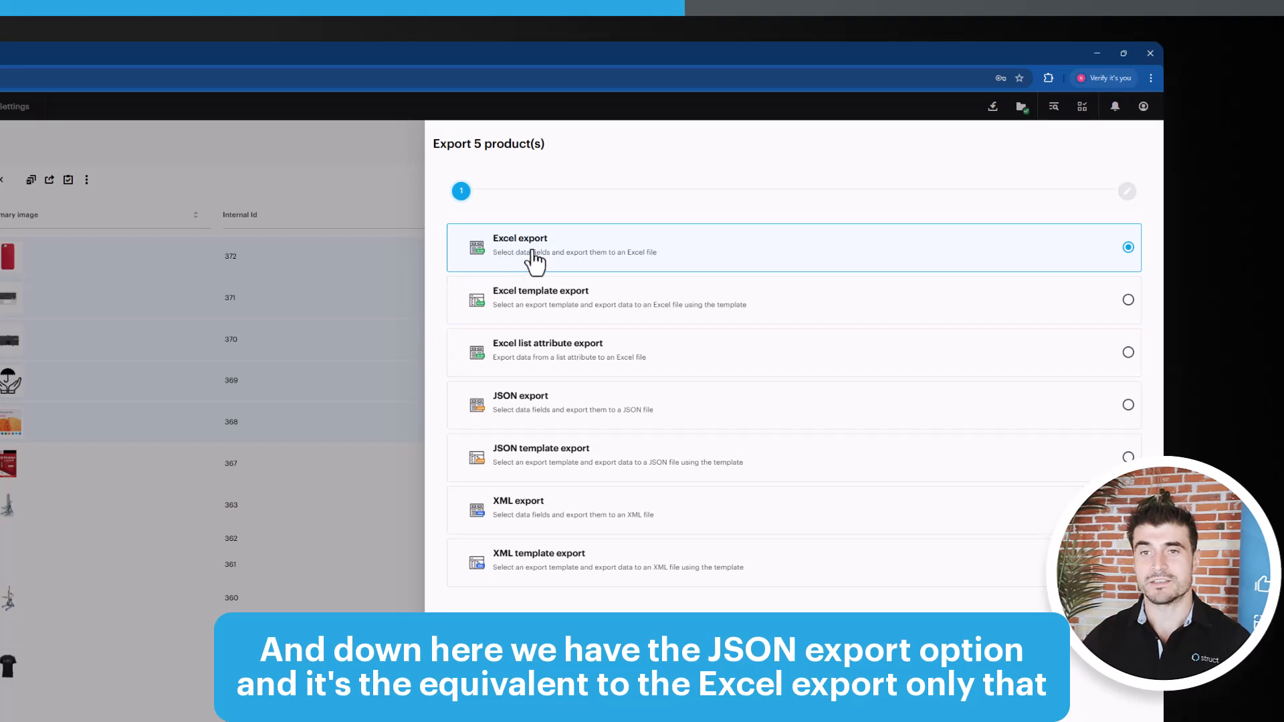
Change the export type of the five products to JSON export and look through the fields available for it
click(629, 413)
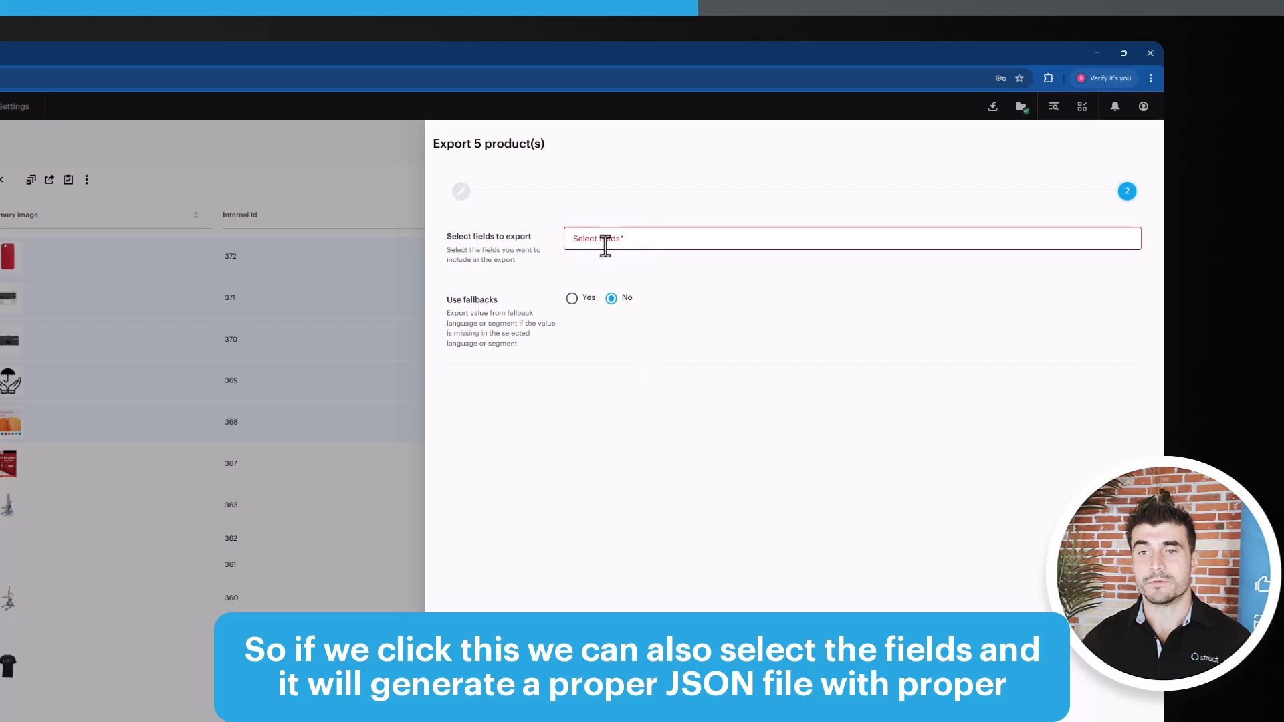
click(668, 242)
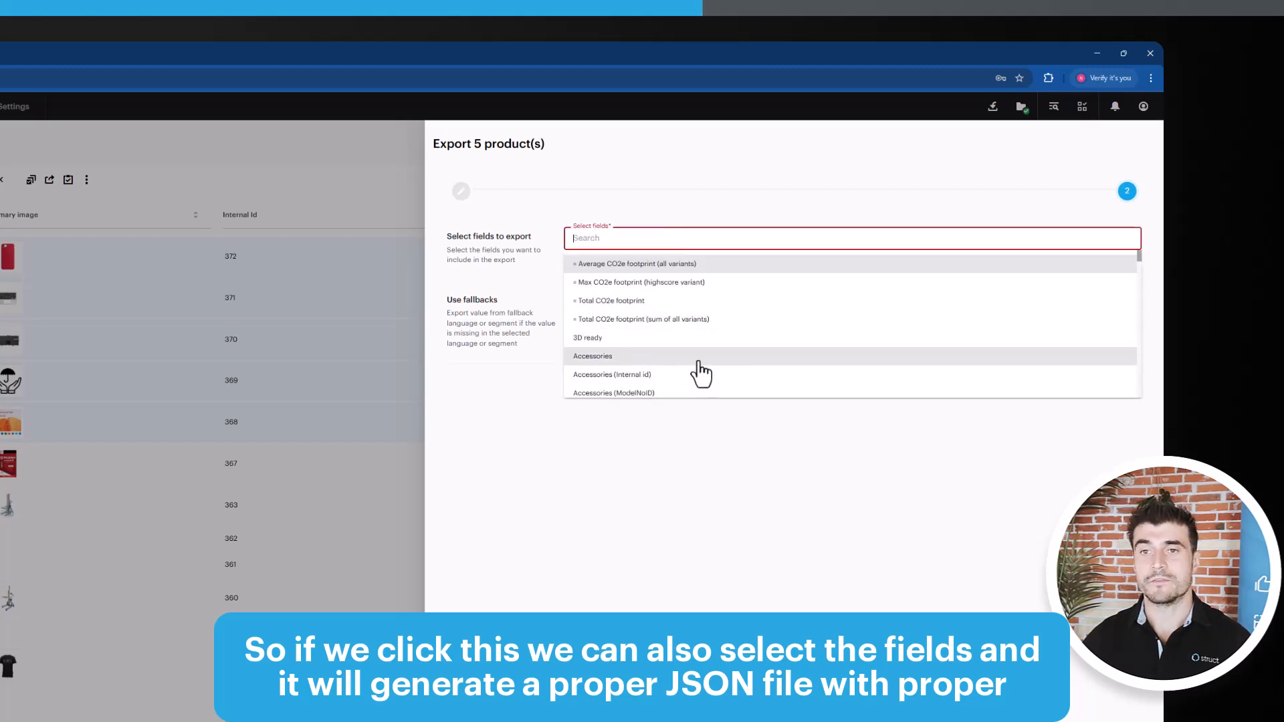
click(503, 307)
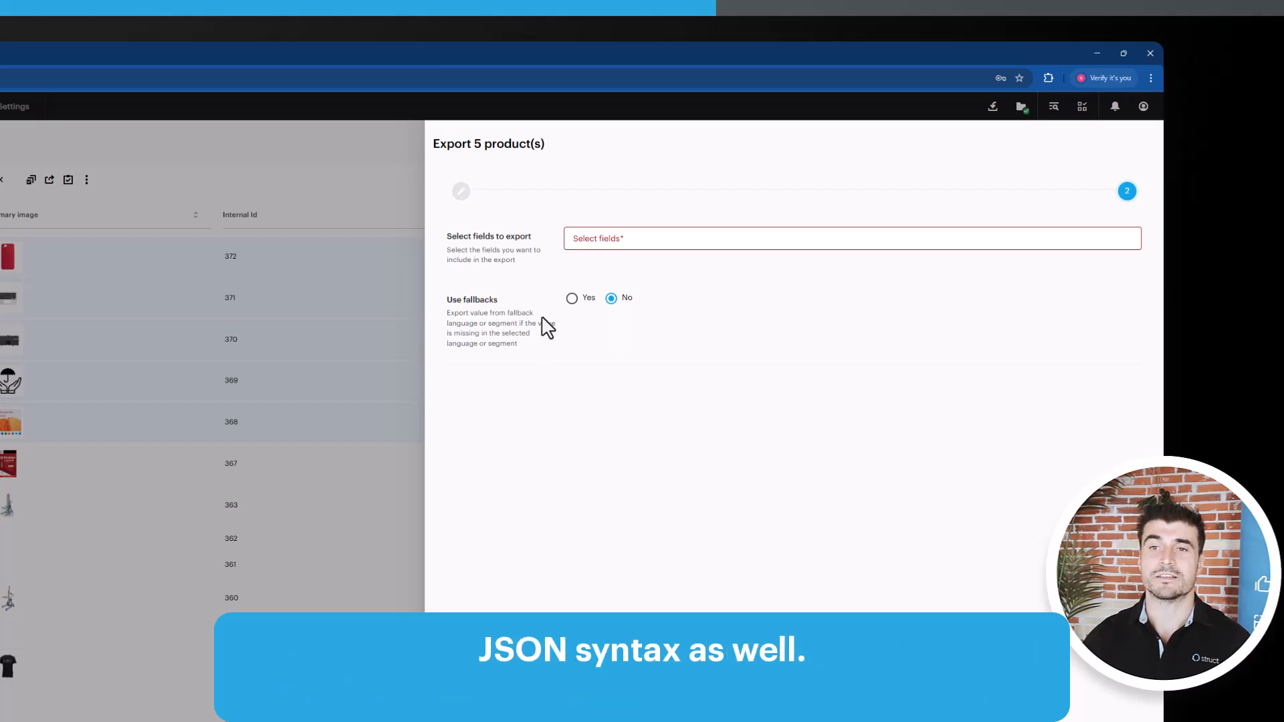
Switch the export type of the five products to Excel template export, look through the available templates and close the export
click(893, 676)
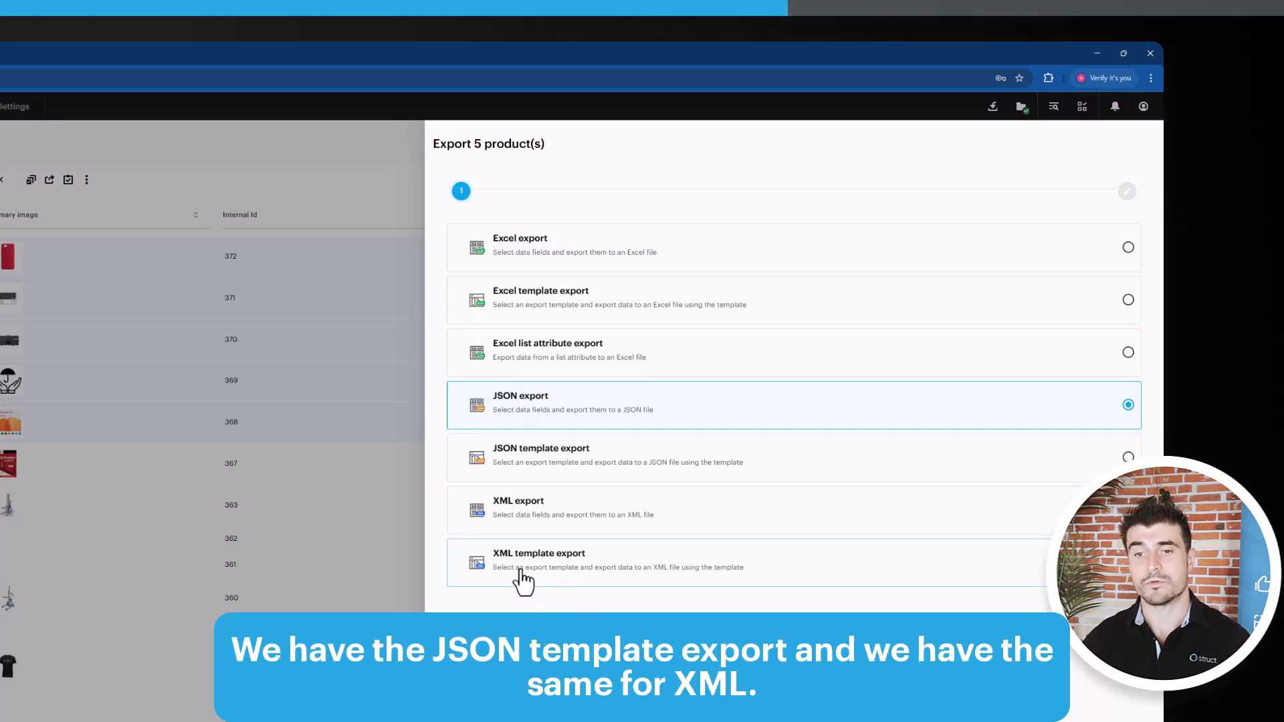
click(612, 318)
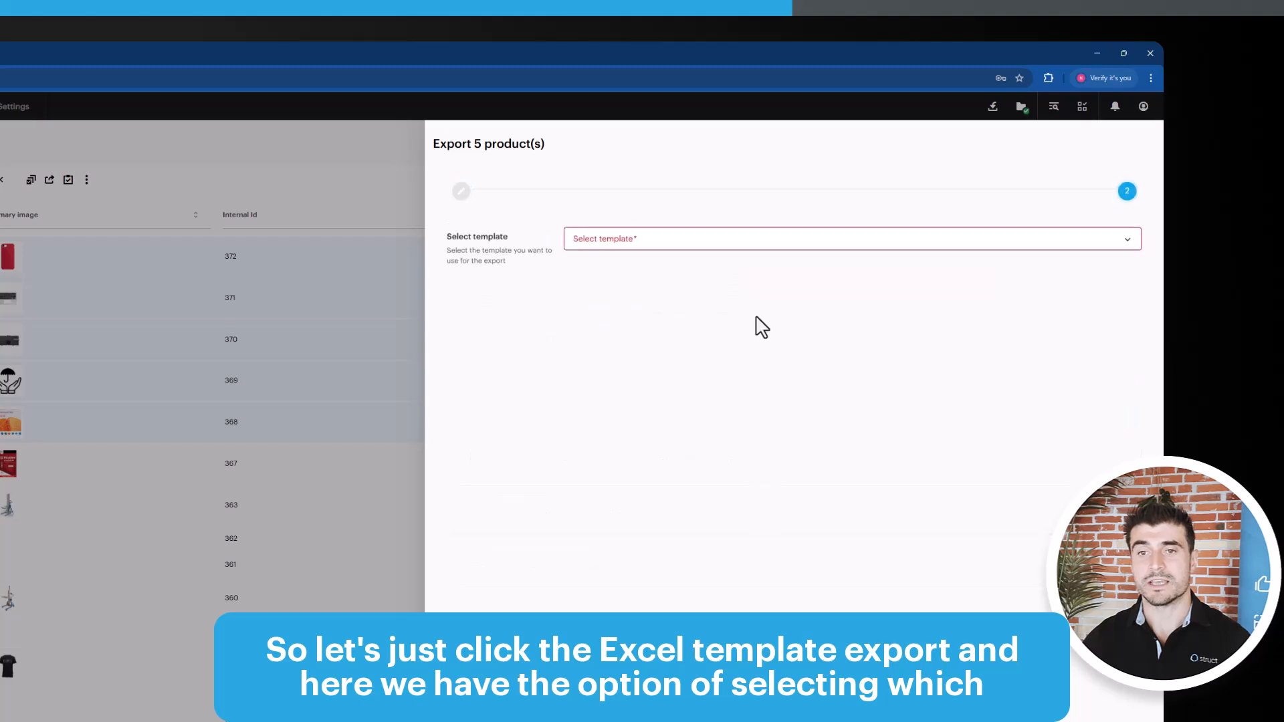
click(692, 238)
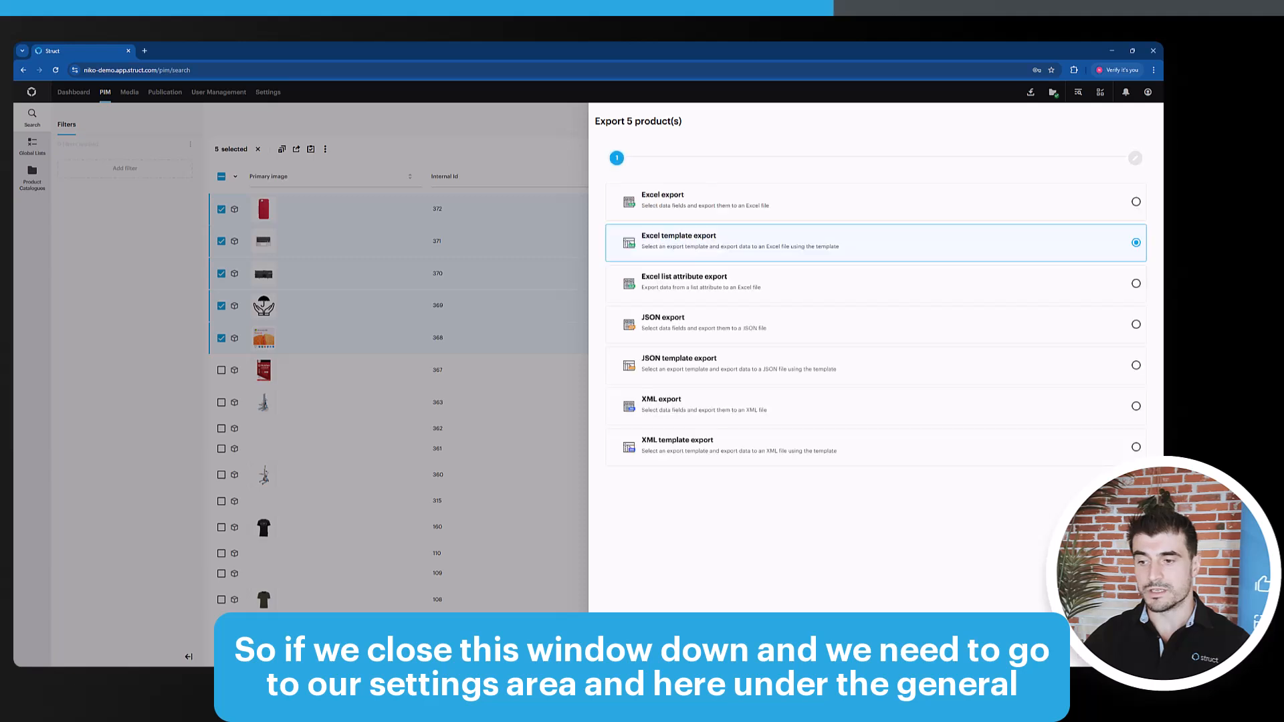
key(Escape)
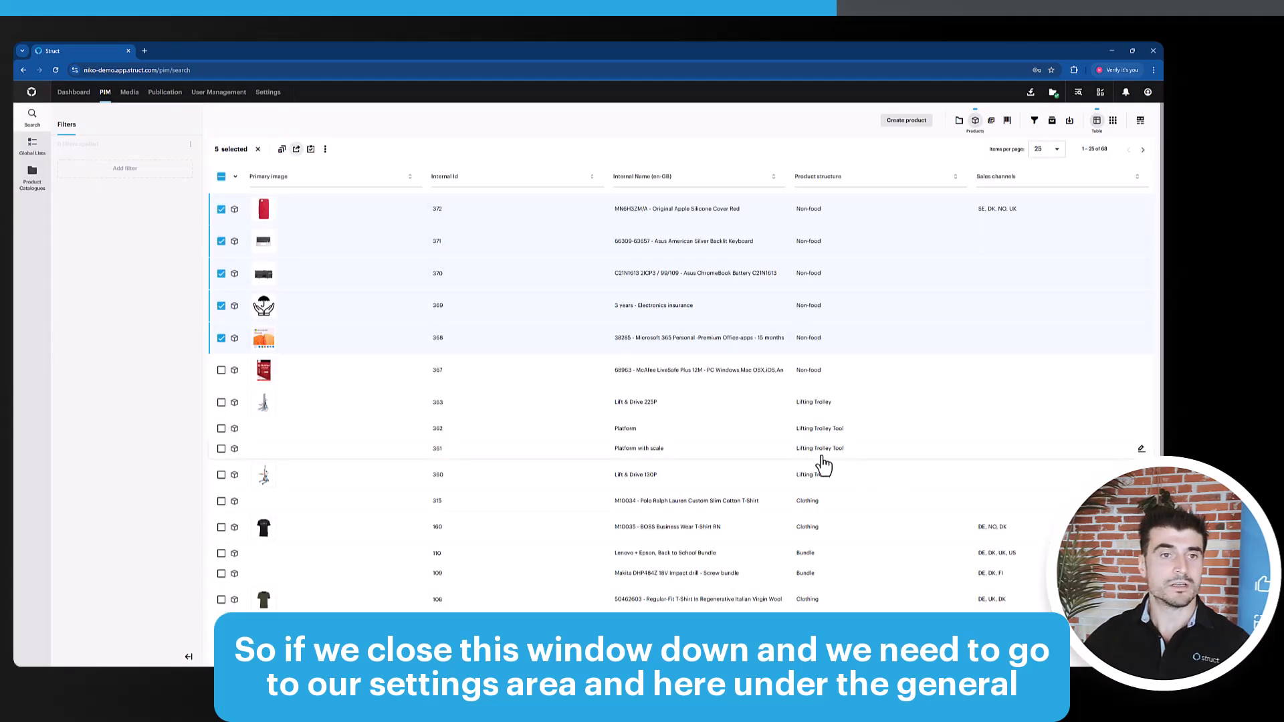
Open the file templates in the general settings and start creating a new file template
click(267, 93)
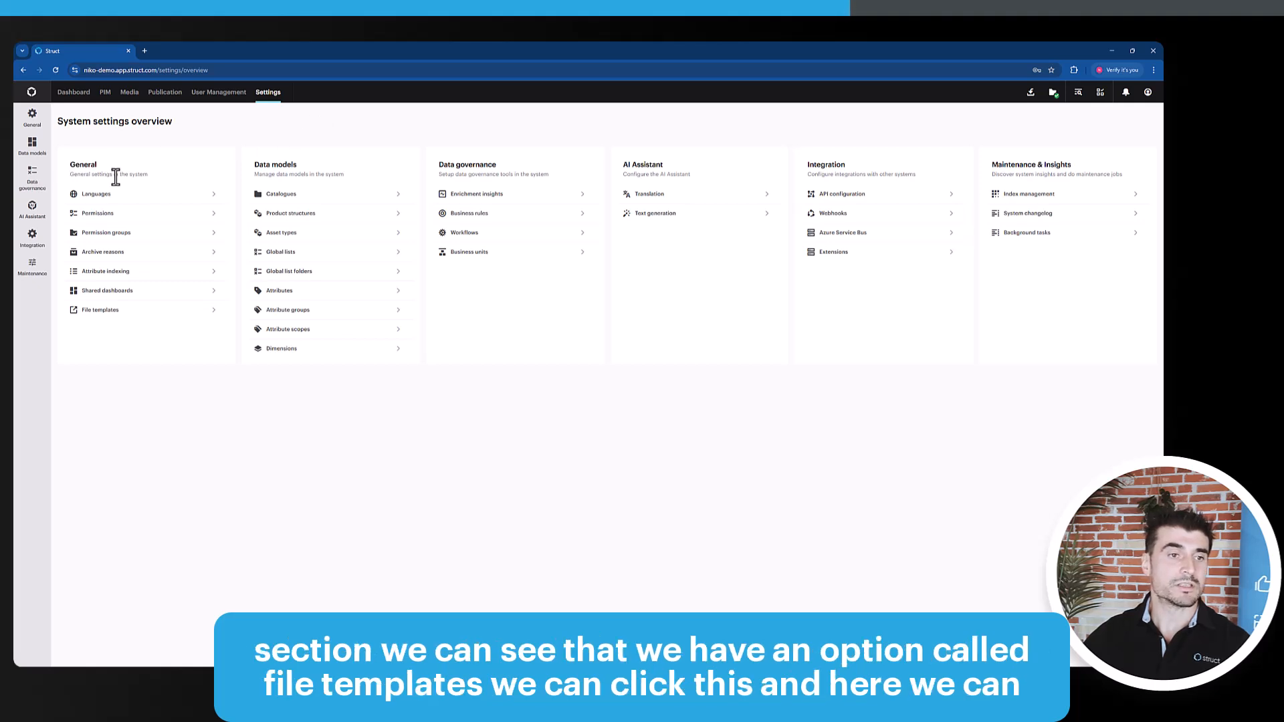
click(98, 317)
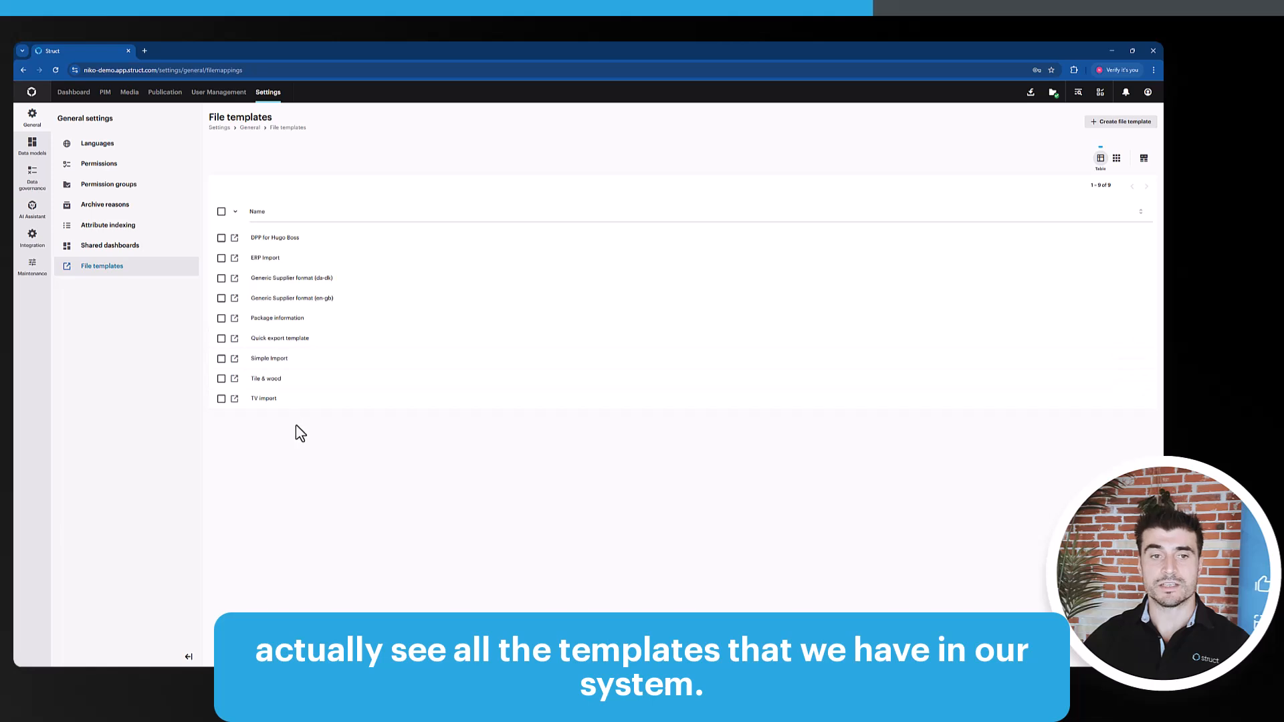
click(1114, 127)
Name the file template Sample and look through the options for its entity type and for import or export
click(479, 175)
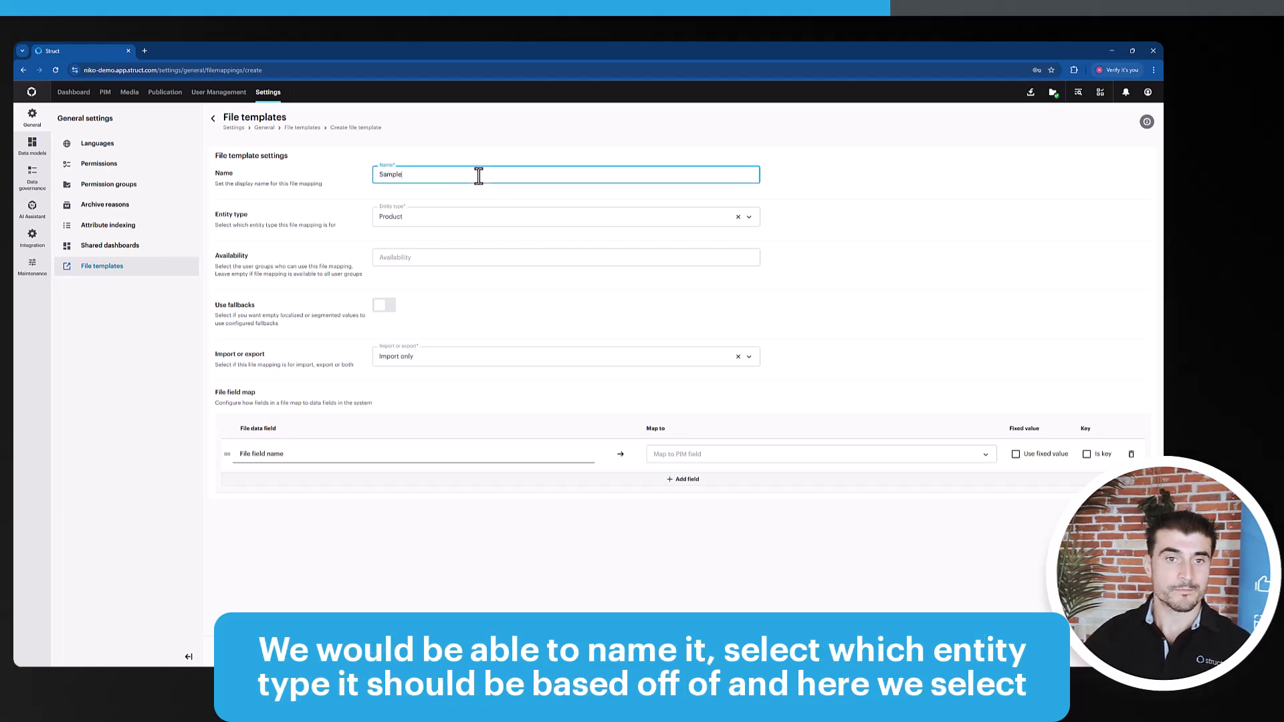
click(479, 218)
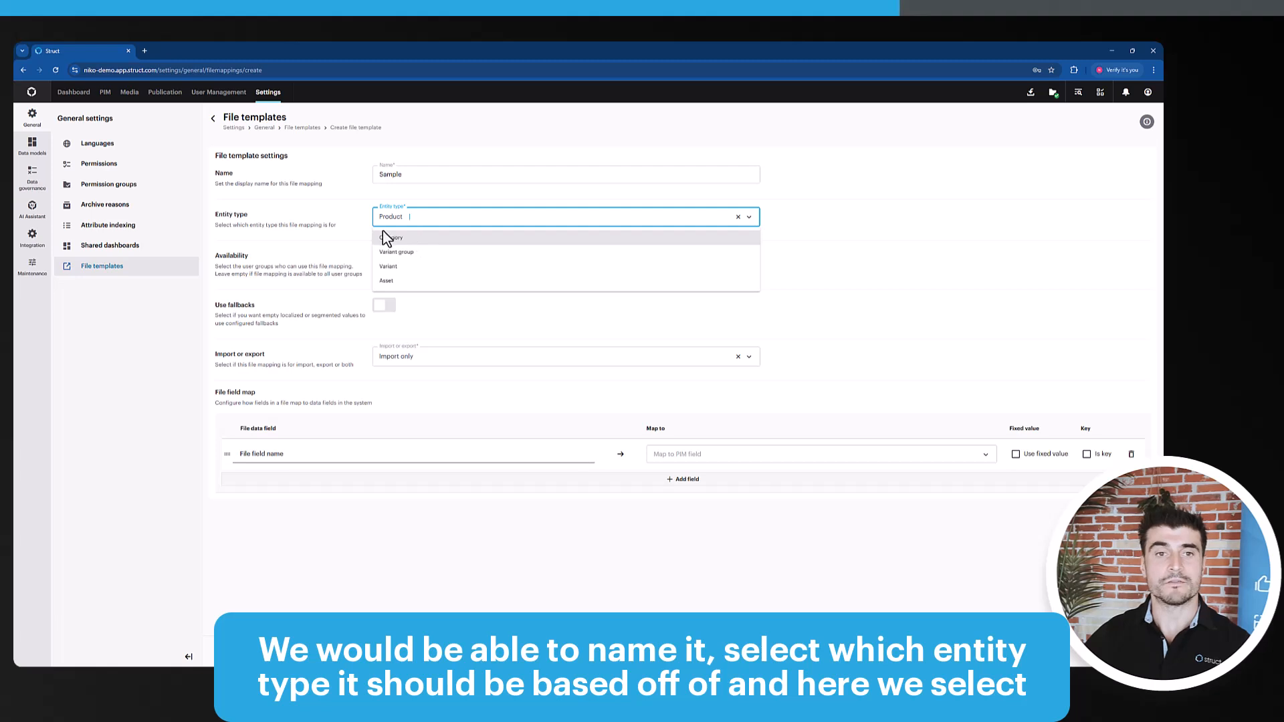
click(331, 244)
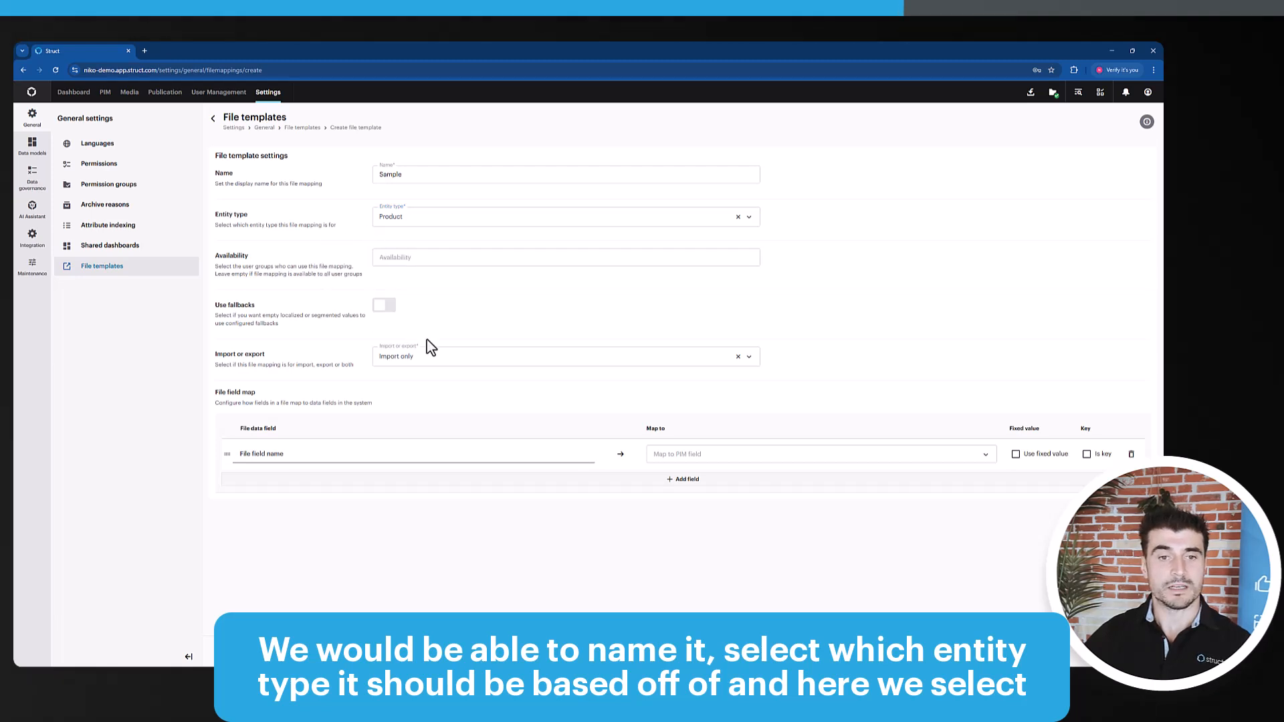
click(433, 356)
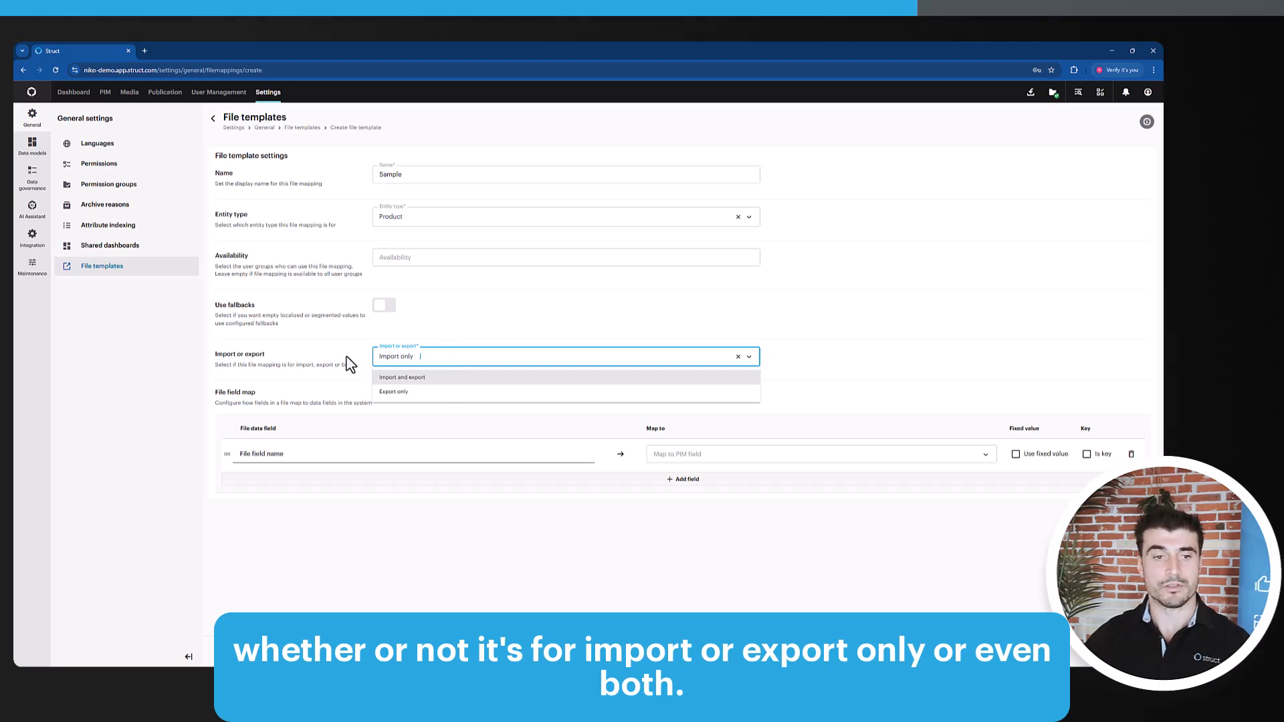
click(312, 370)
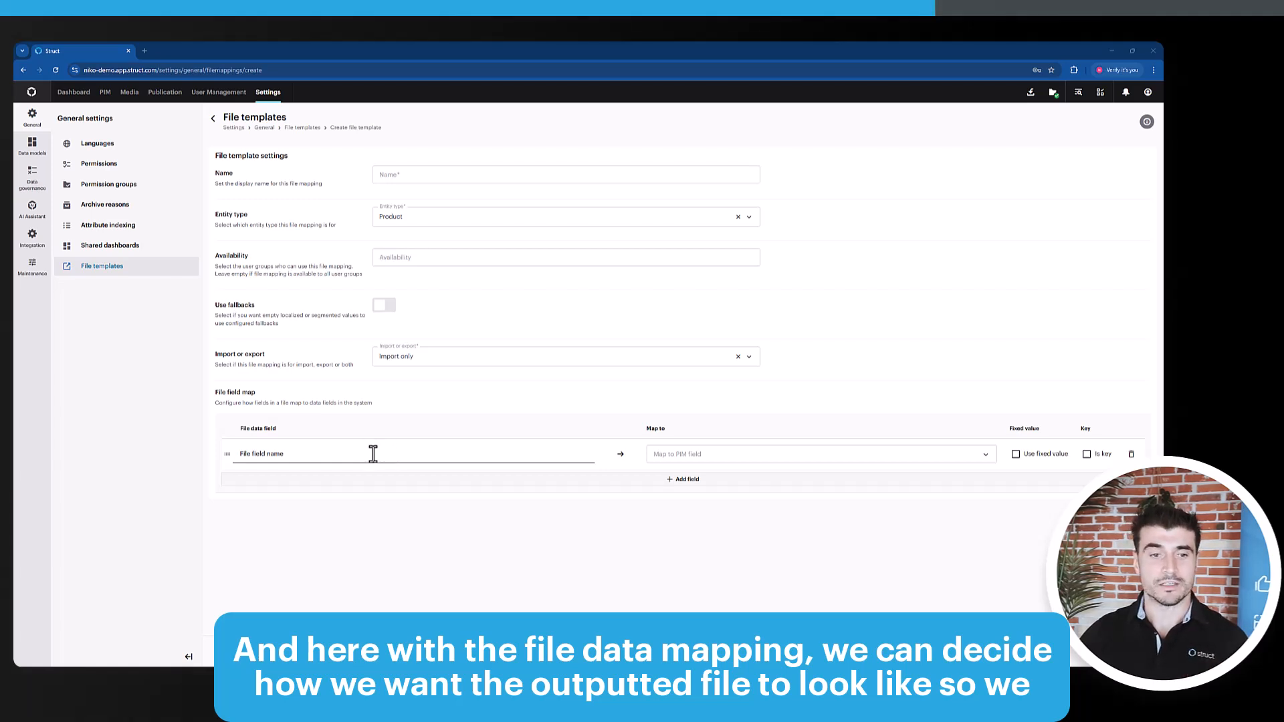
Add three more rows to the file field map of the new template
click(593, 483)
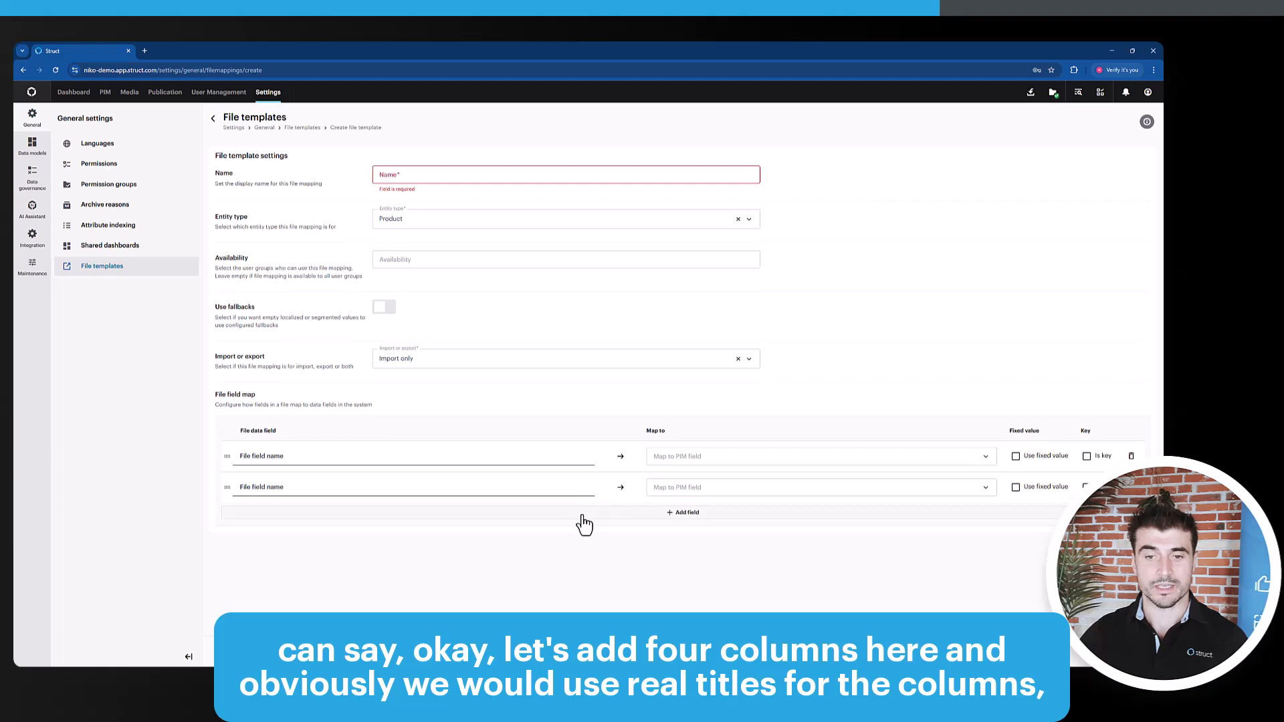
click(485, 511)
click(503, 546)
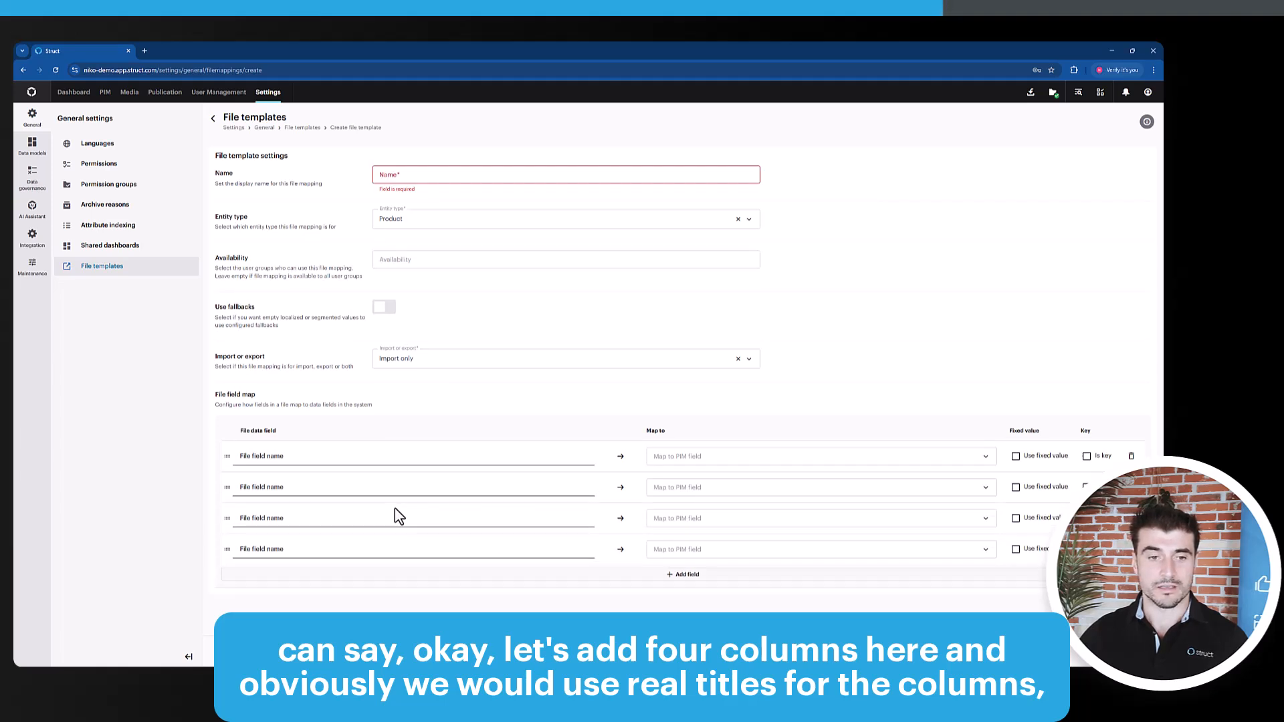
Name the four file data fields Column A, Column B, Column C and Column D
click(371, 460)
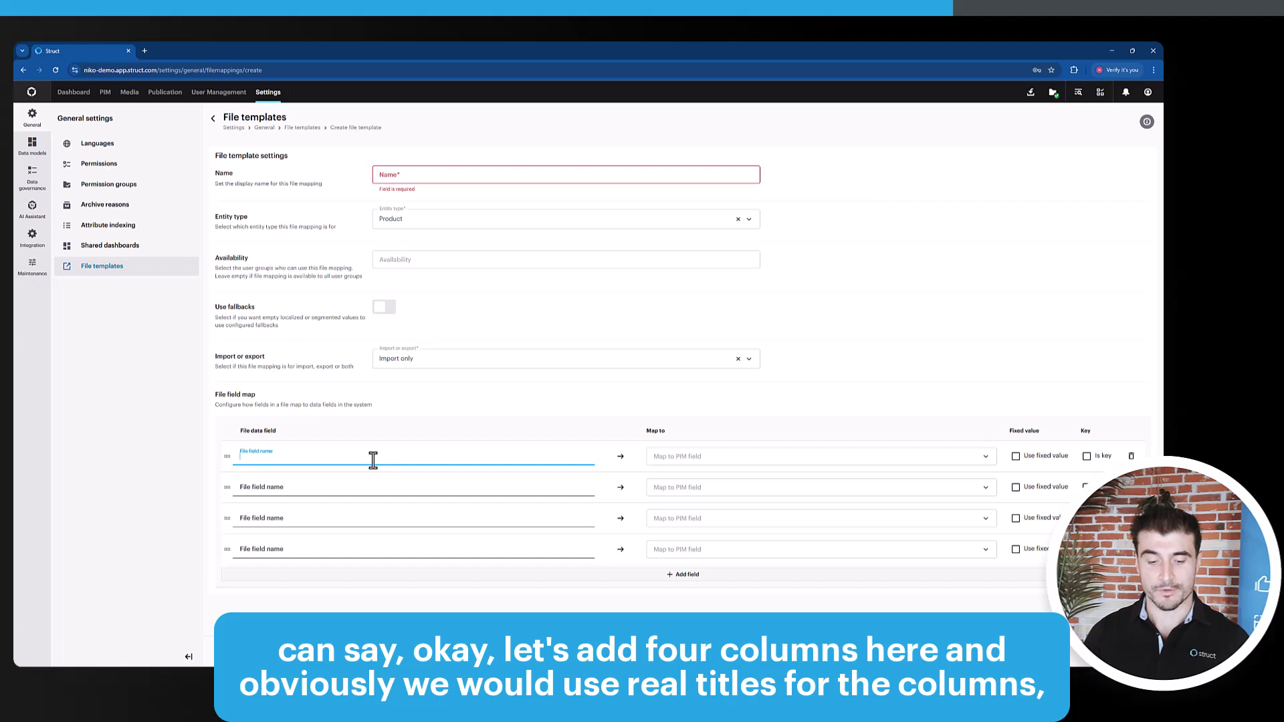
text(Column A)
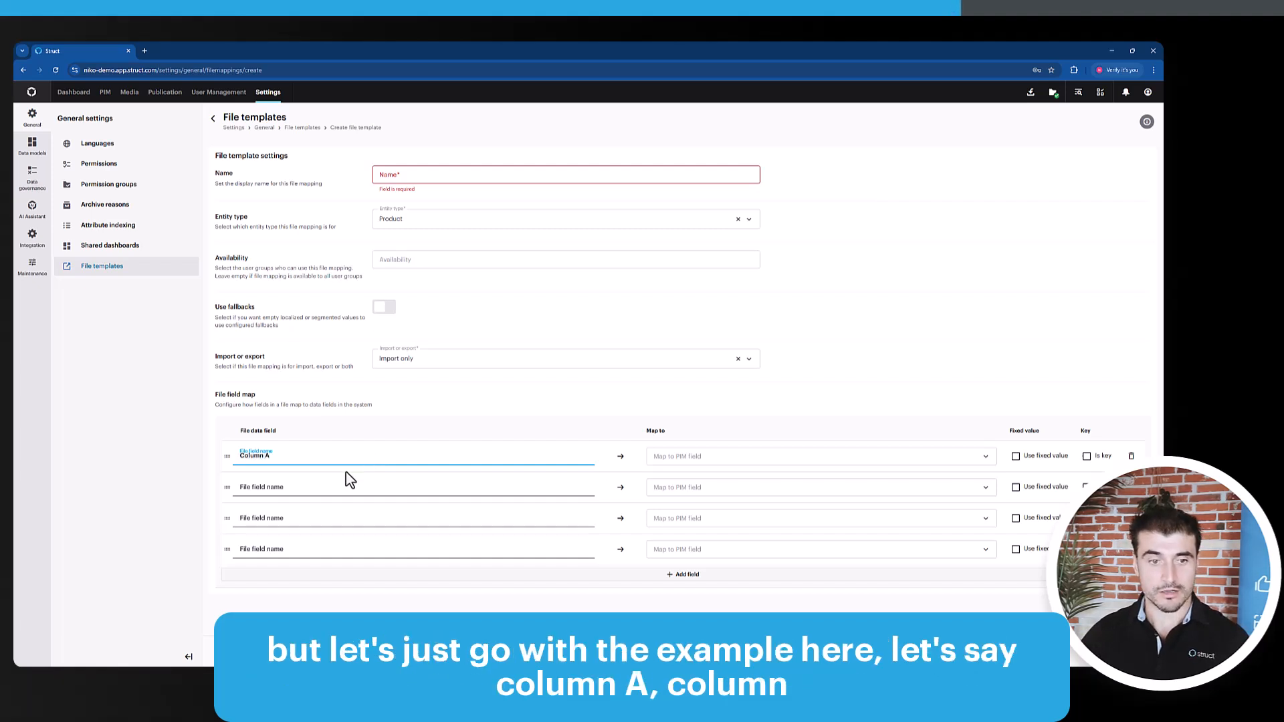
click(349, 486)
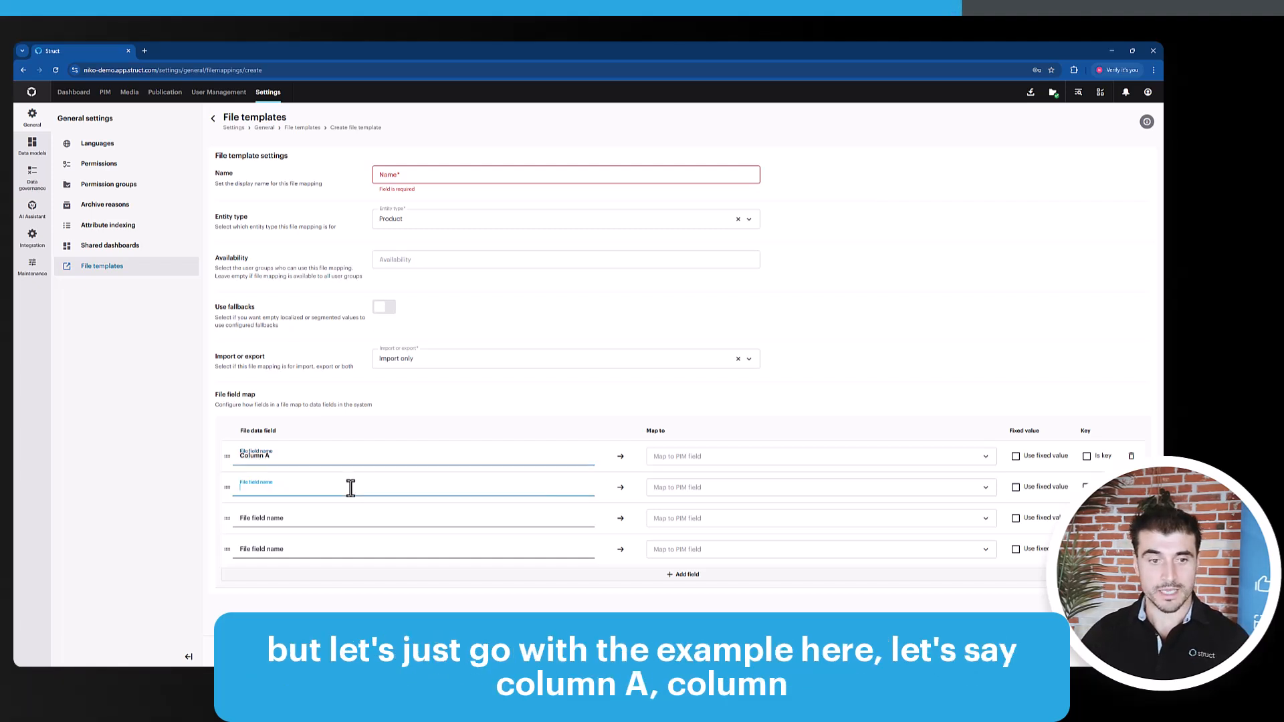
text(Column)
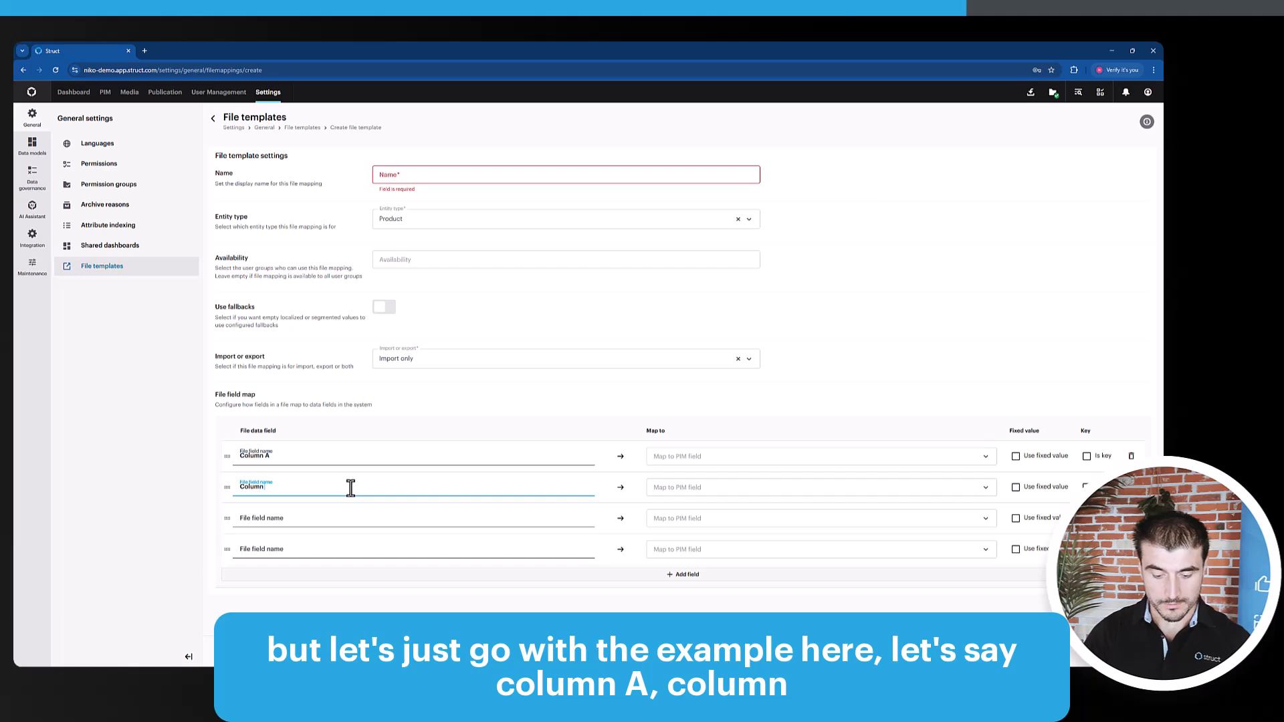
text( B)
key(Tab)
click(332, 520)
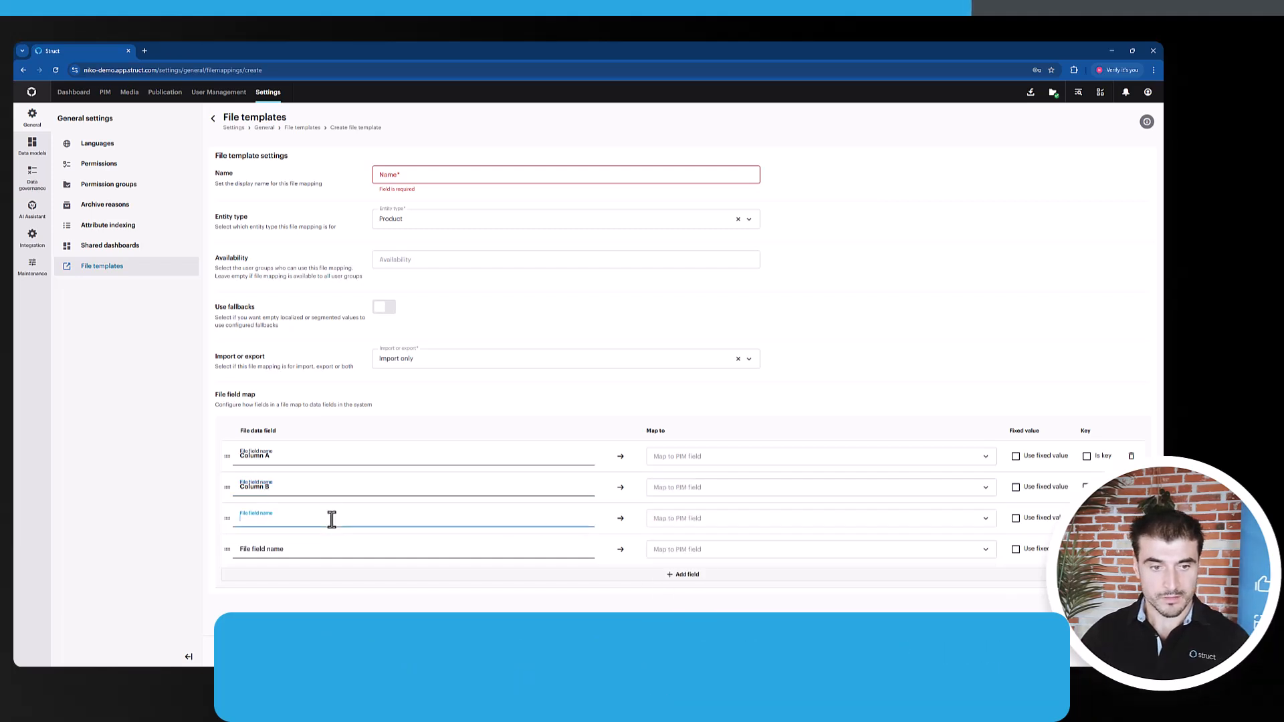
text(Column C)
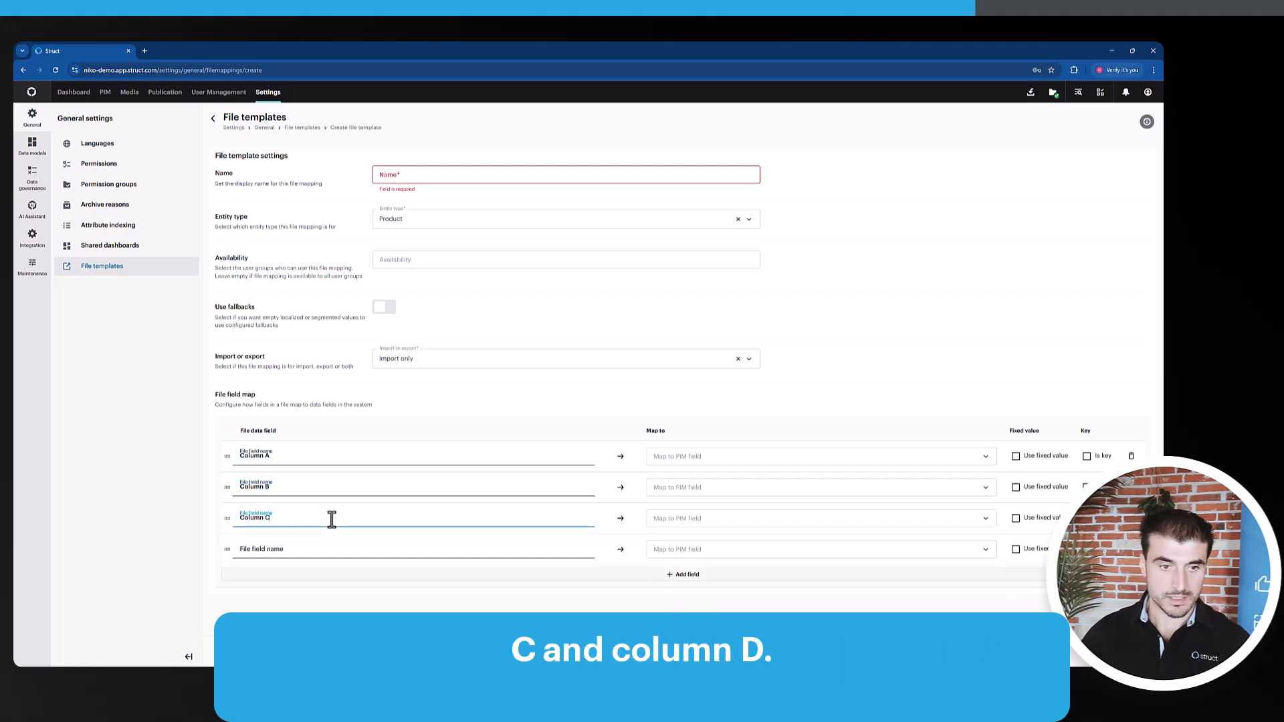
click(357, 559)
text(Col)
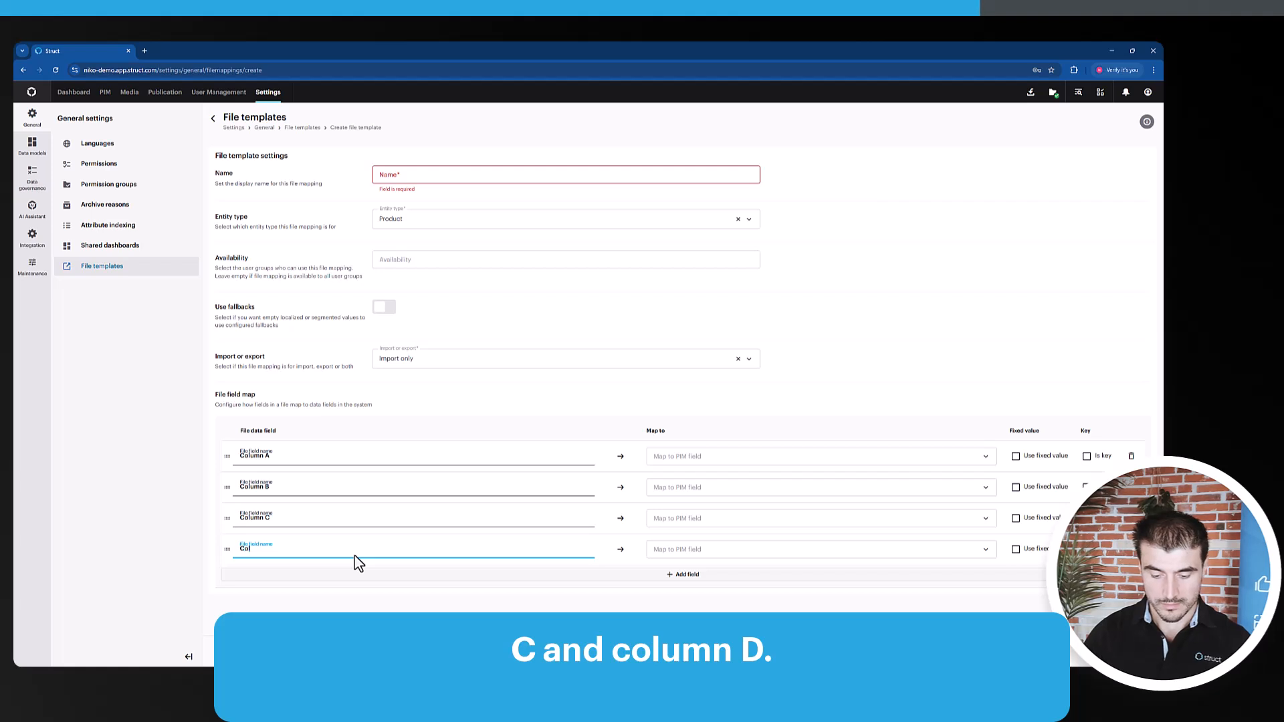
text(umn D)
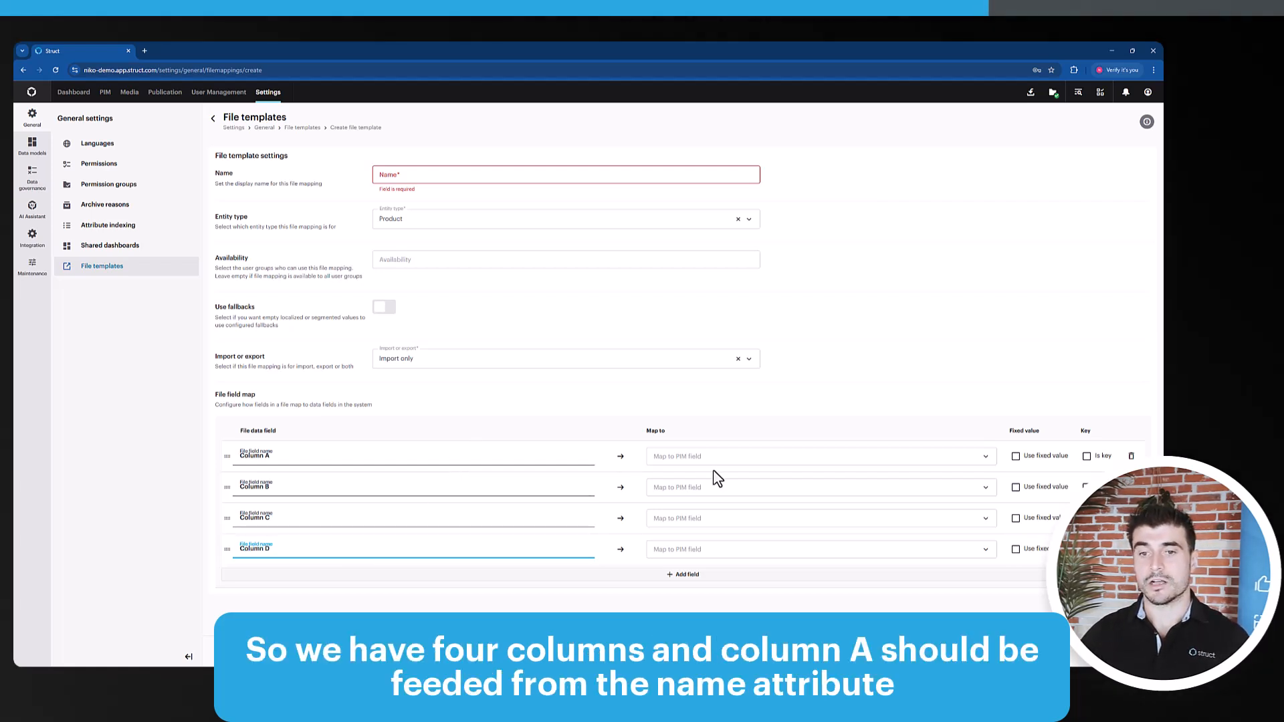
Map Column A to the PIM field Name (en-GB) and Column B to Long description (en-GB / USA)
click(741, 461)
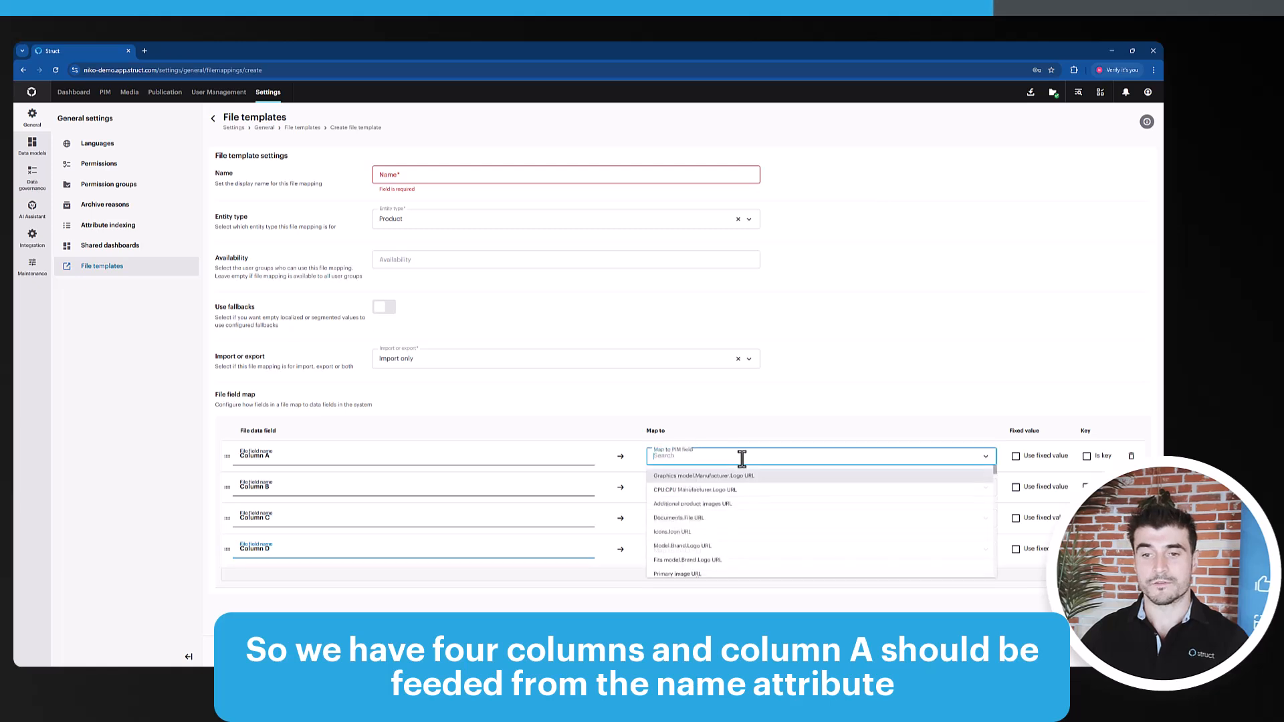
text(name)
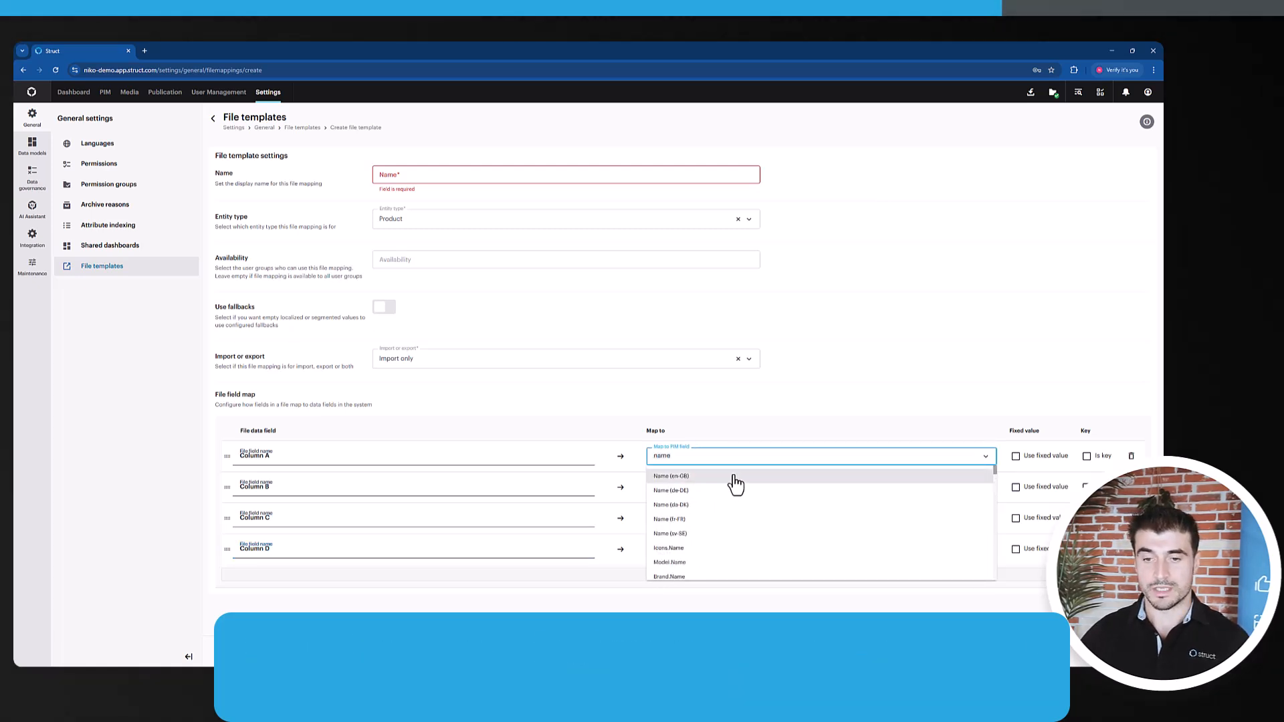
click(735, 483)
click(705, 488)
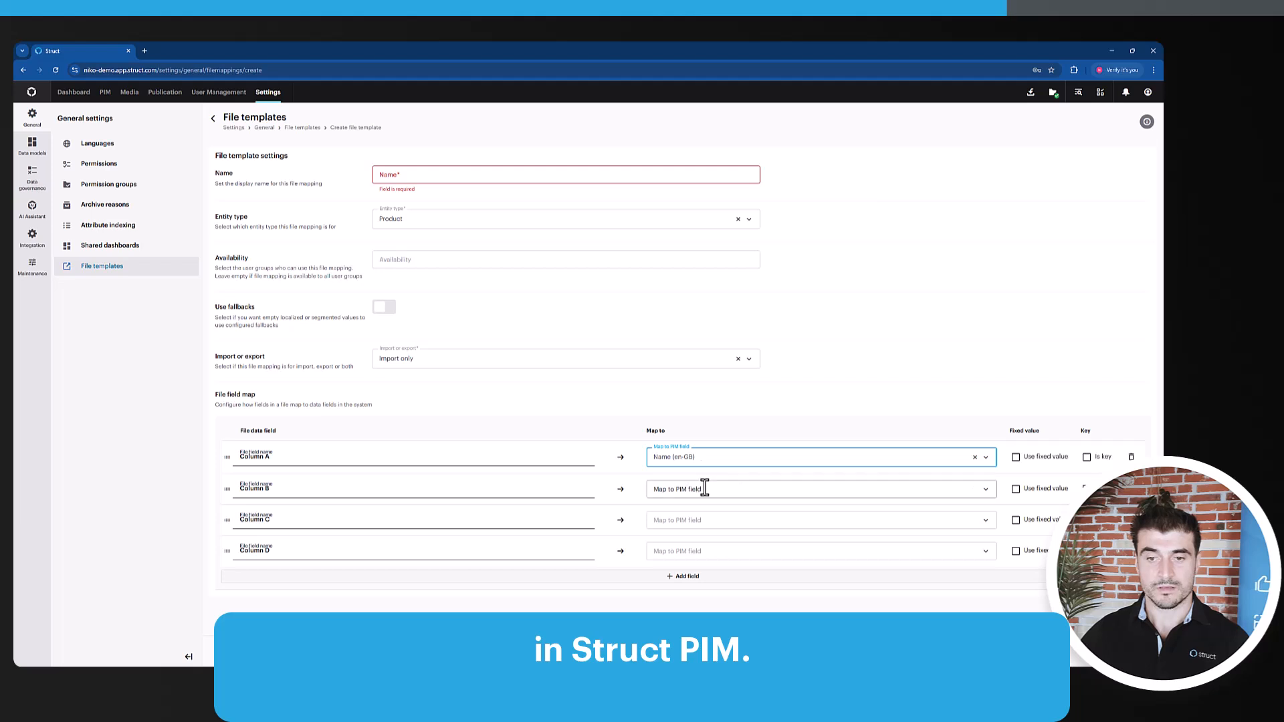
text(lo)
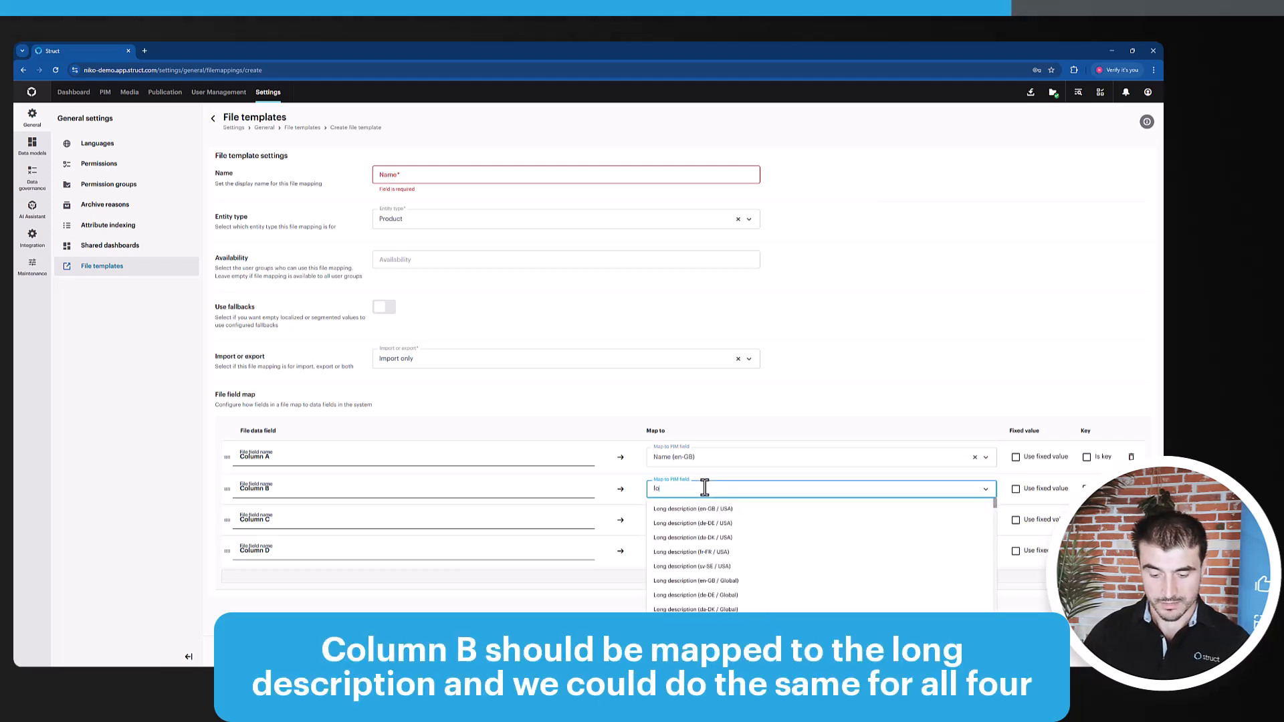
text(ng)
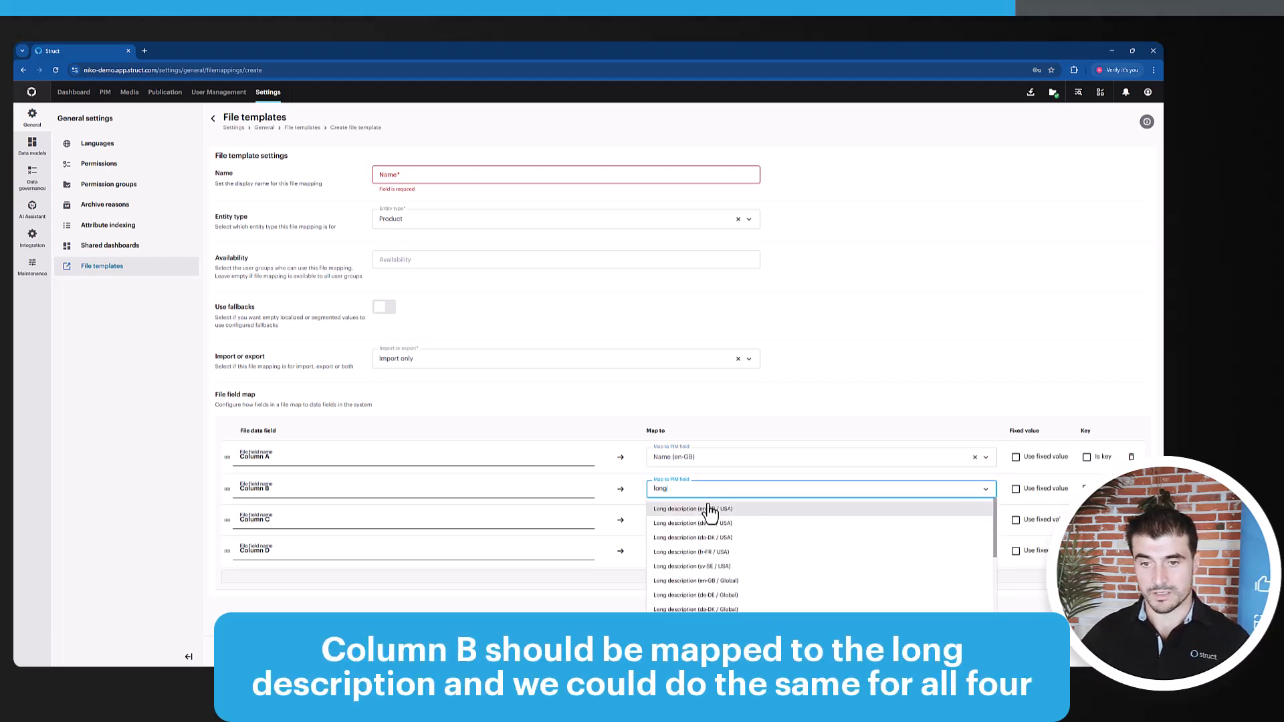
click(708, 510)
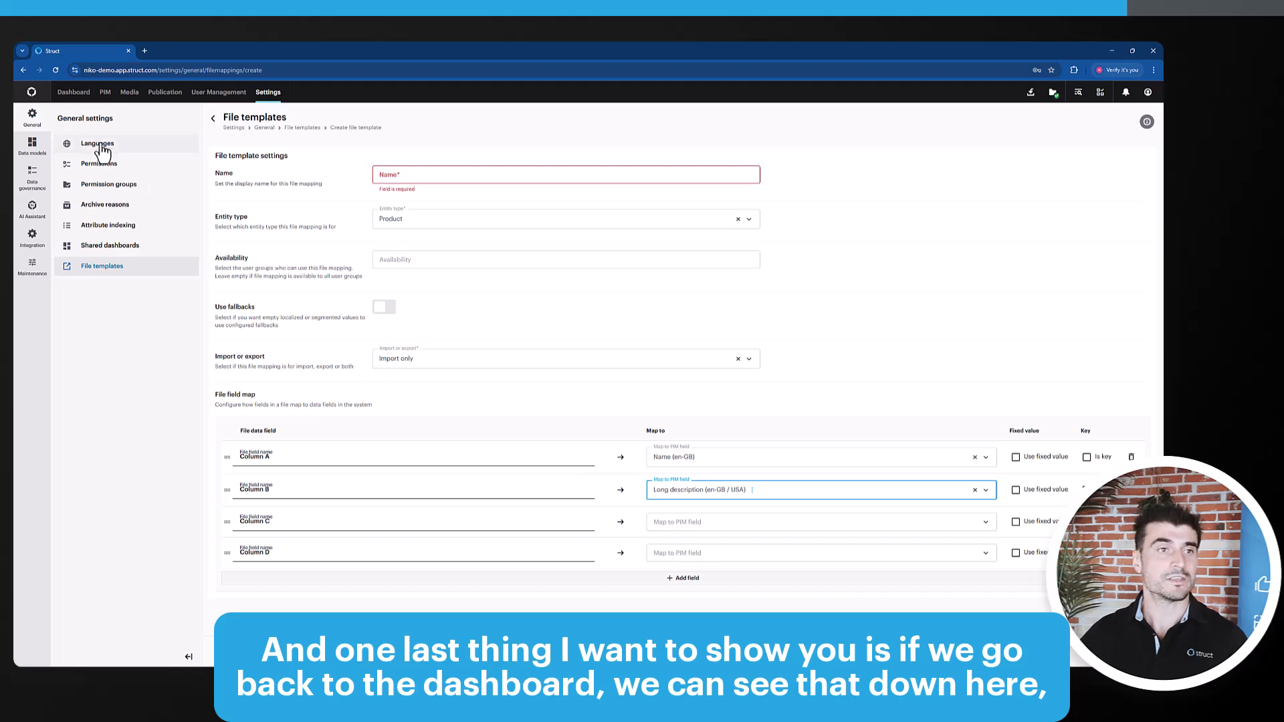
Go to the dashboard and start exporting data from the Quick export widget
click(73, 93)
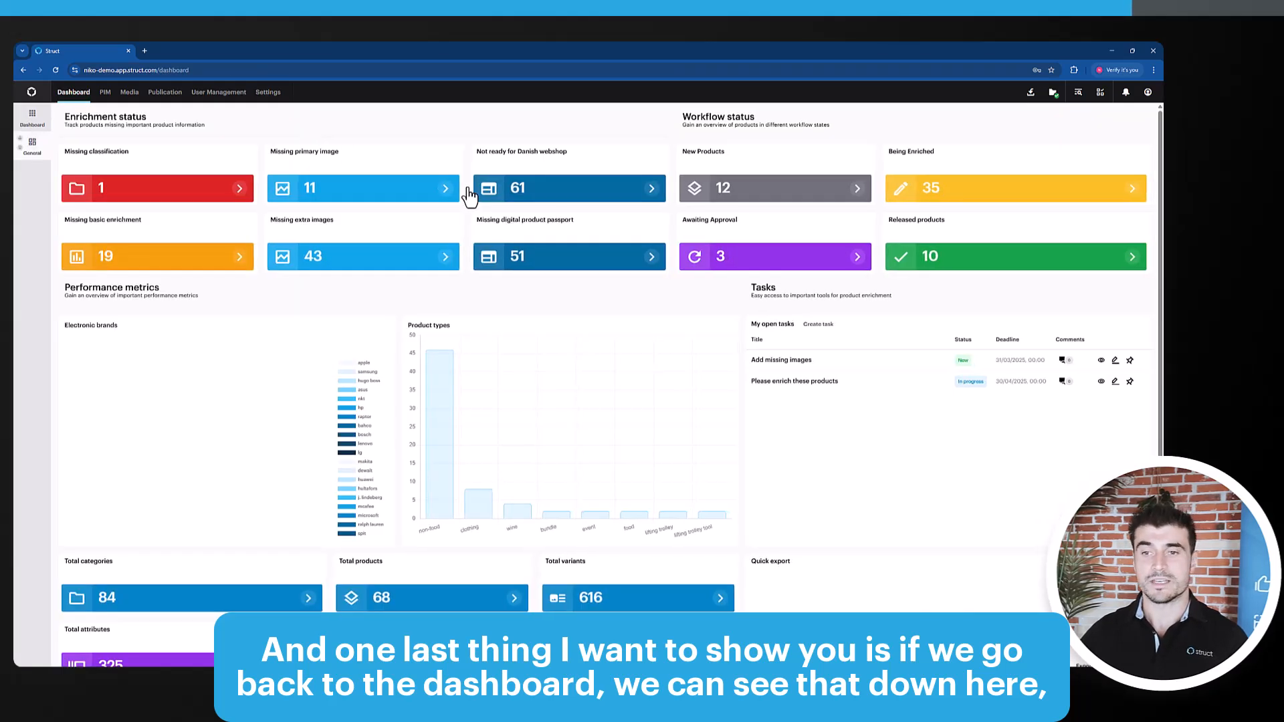
scroll(862, 453, down, 1)
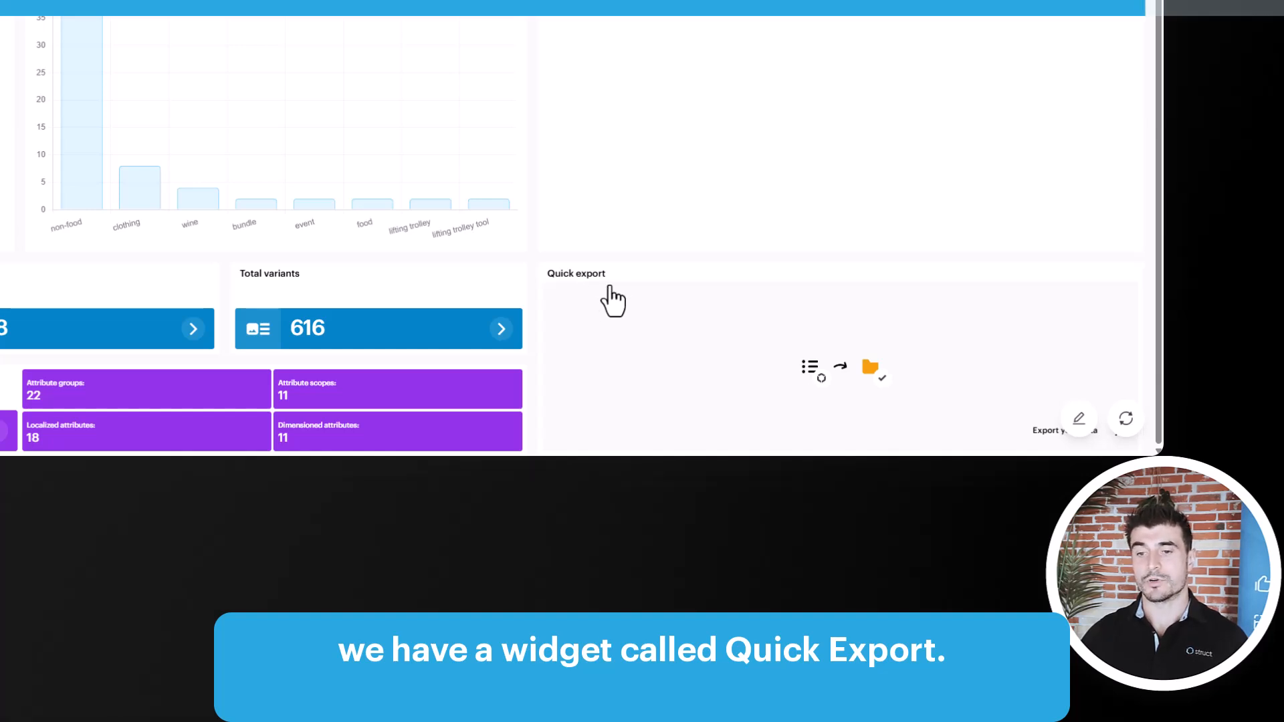
key(ctrl+minus)
key(ctrl+minus)
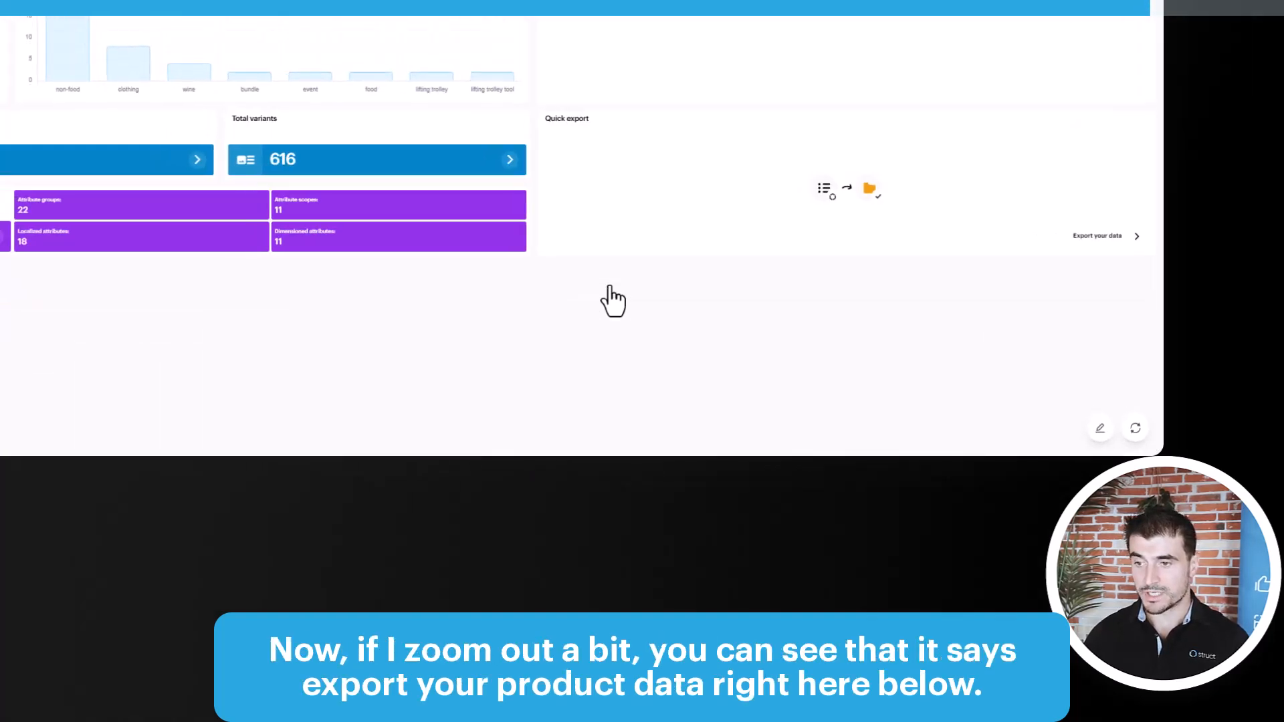
click(1107, 243)
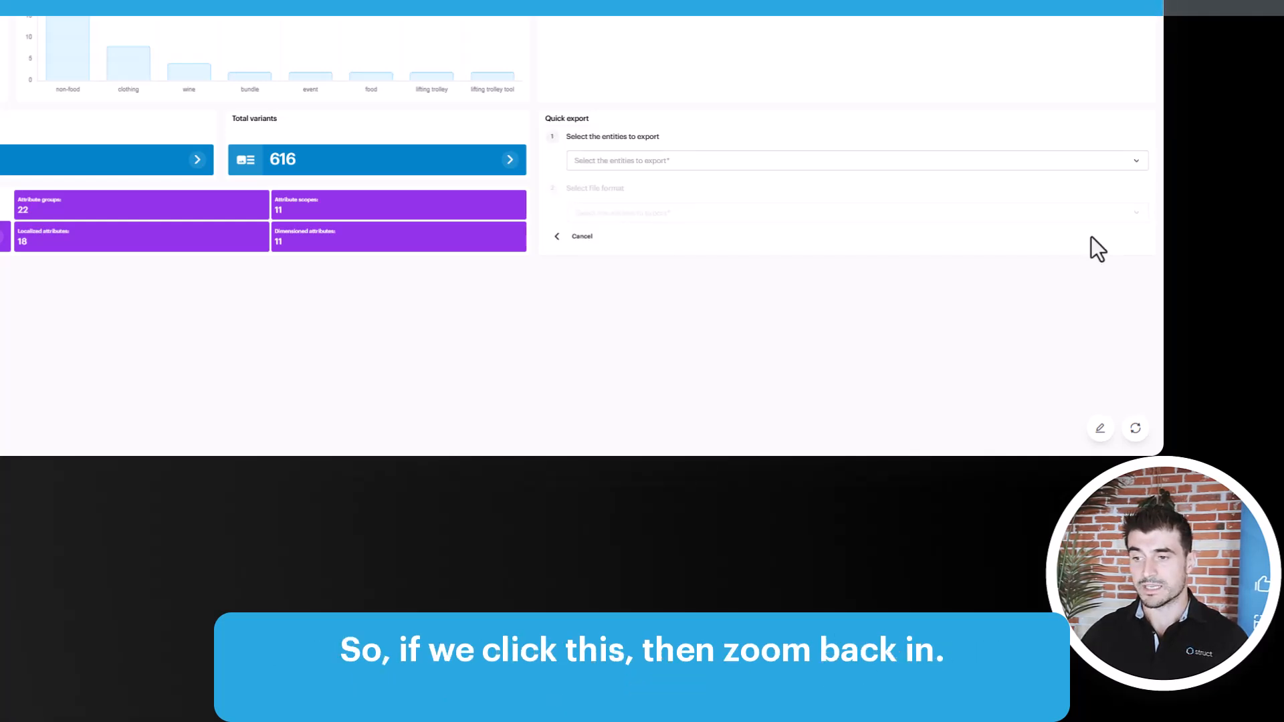
Choose the saved search Active in SE as the entities to export in the Quick export widget
key(ctrl+plus)
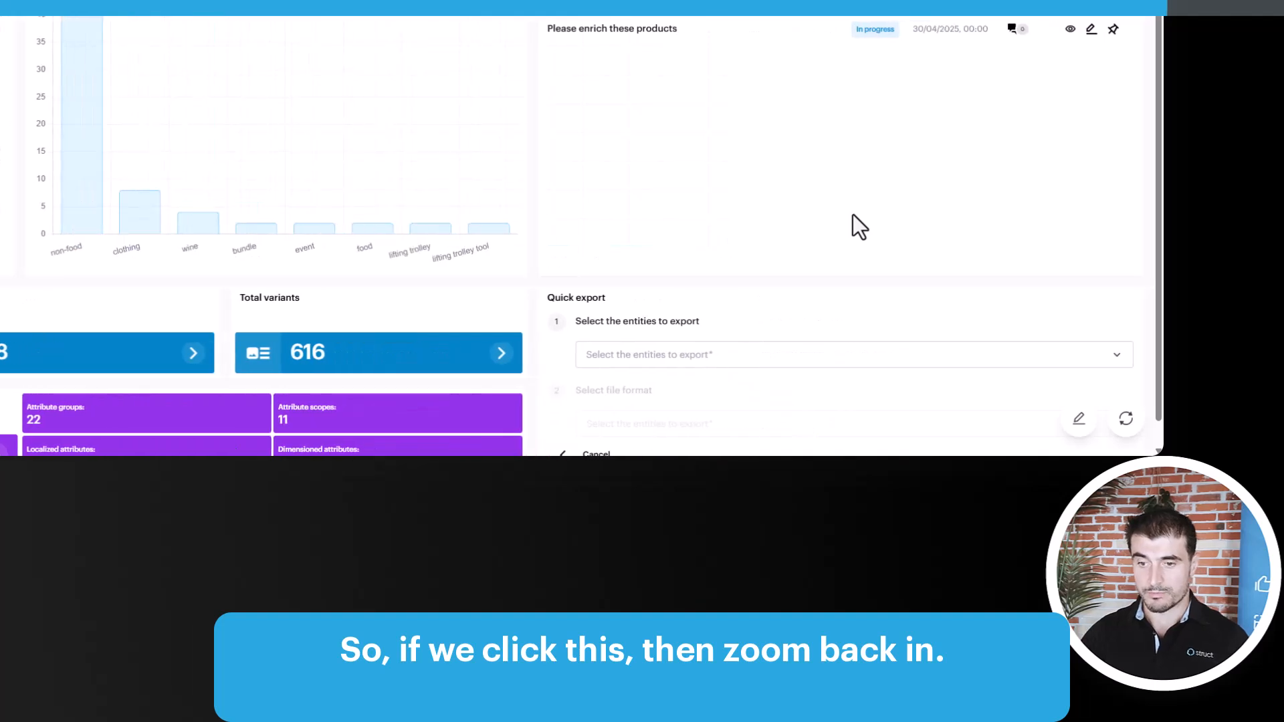
scroll(854, 214, down, 1)
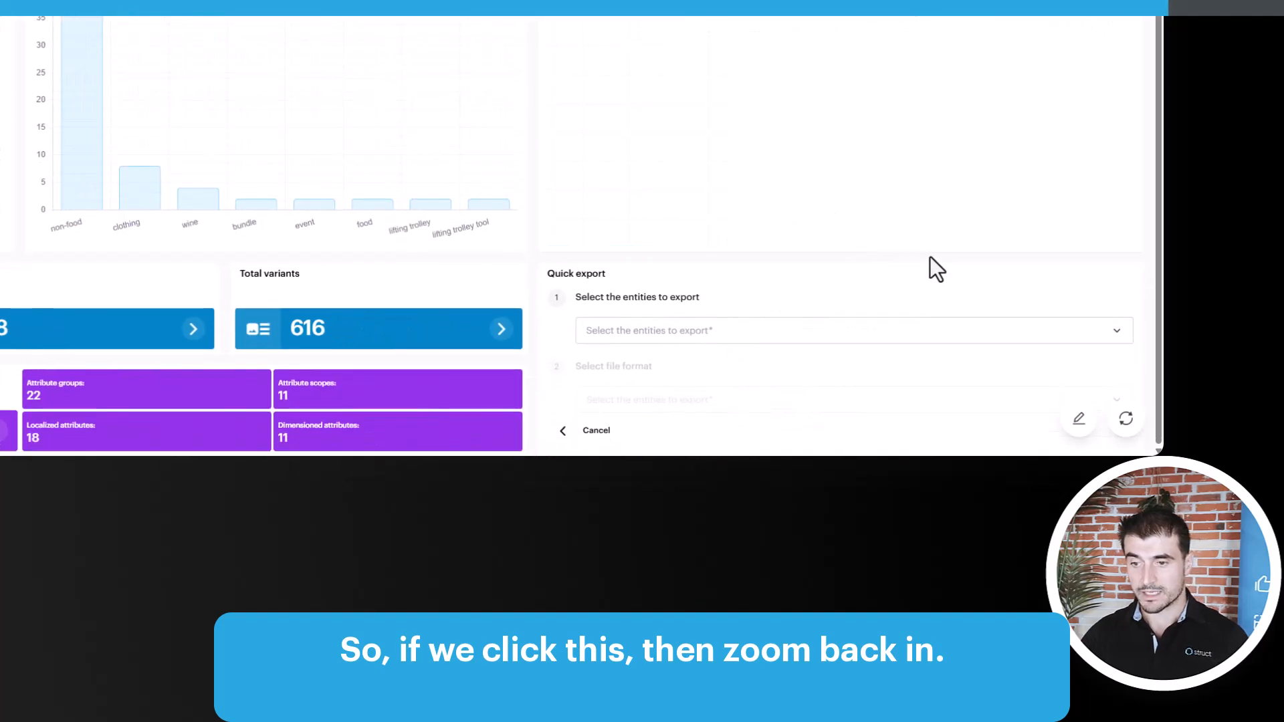
click(723, 332)
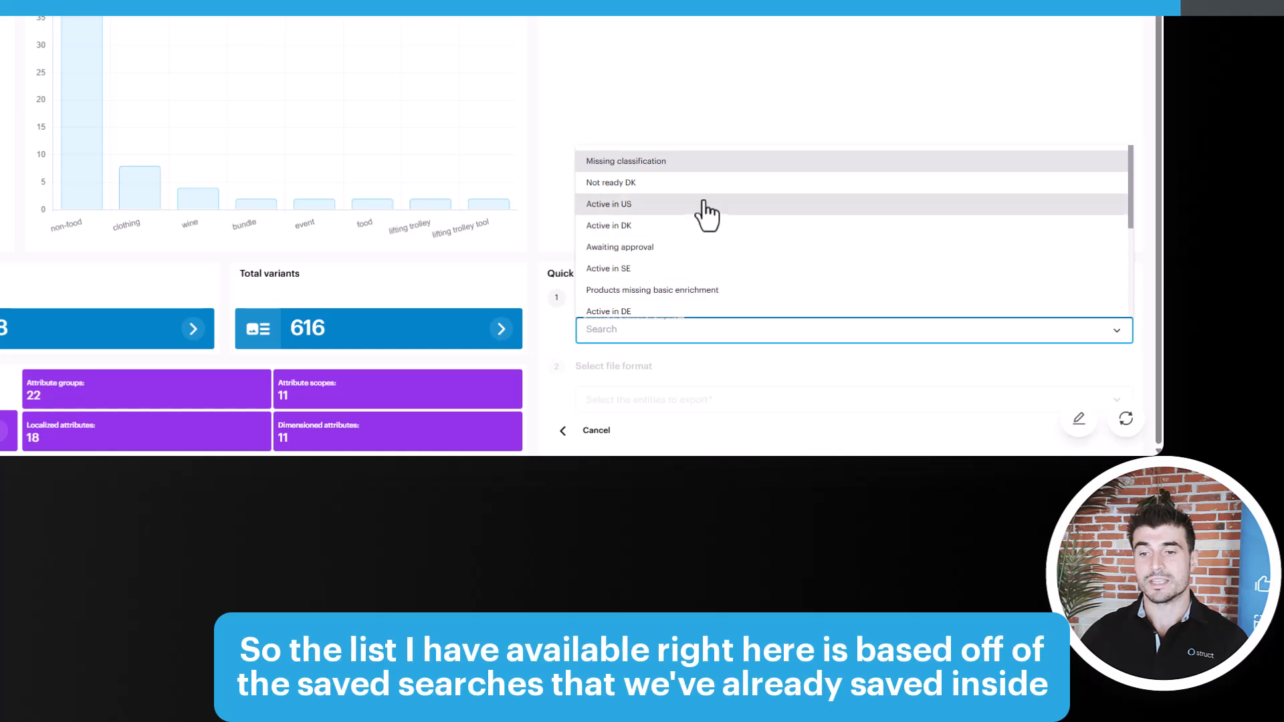
scroll(713, 198, down, 2)
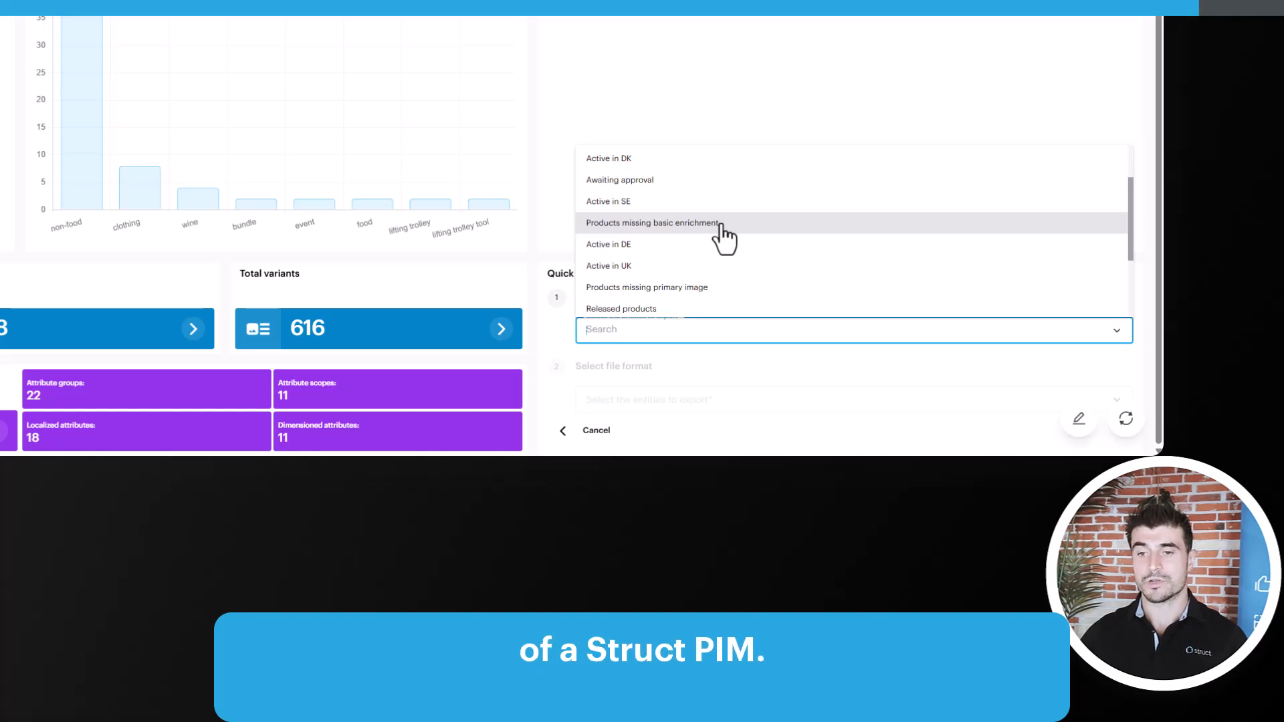
scroll(689, 228, up, 2)
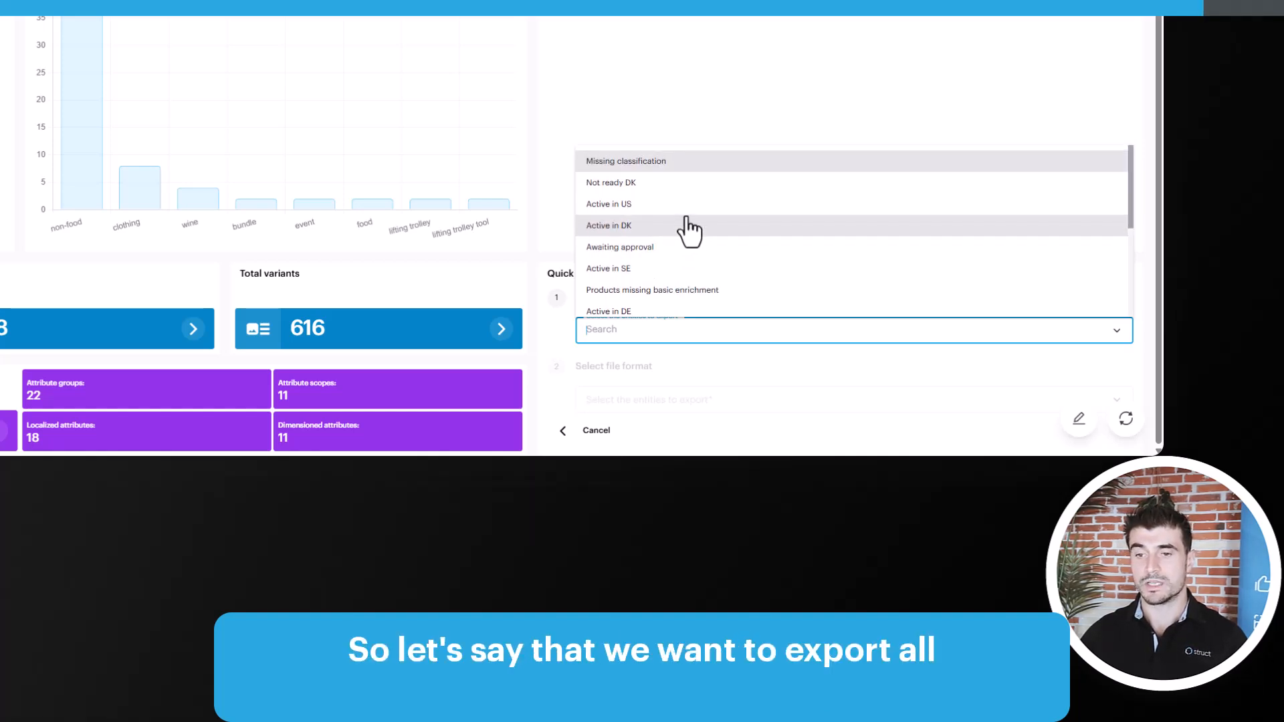
scroll(689, 237, down, 3)
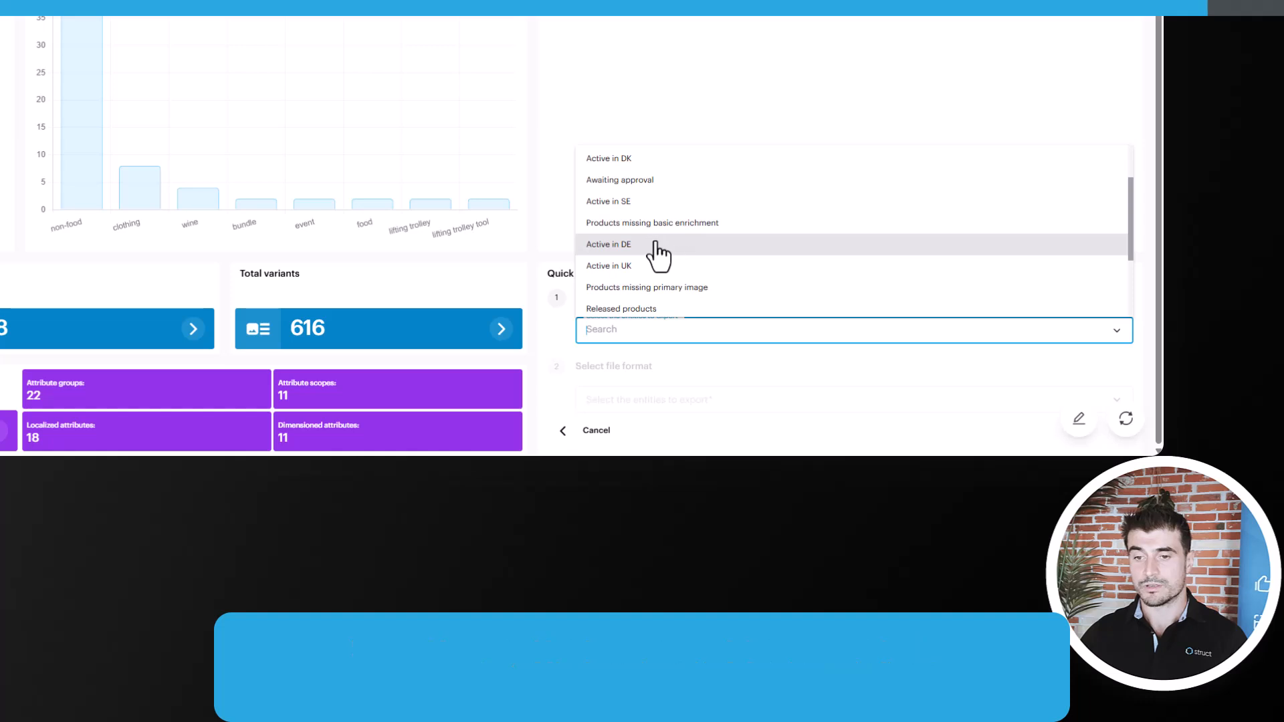
click(625, 203)
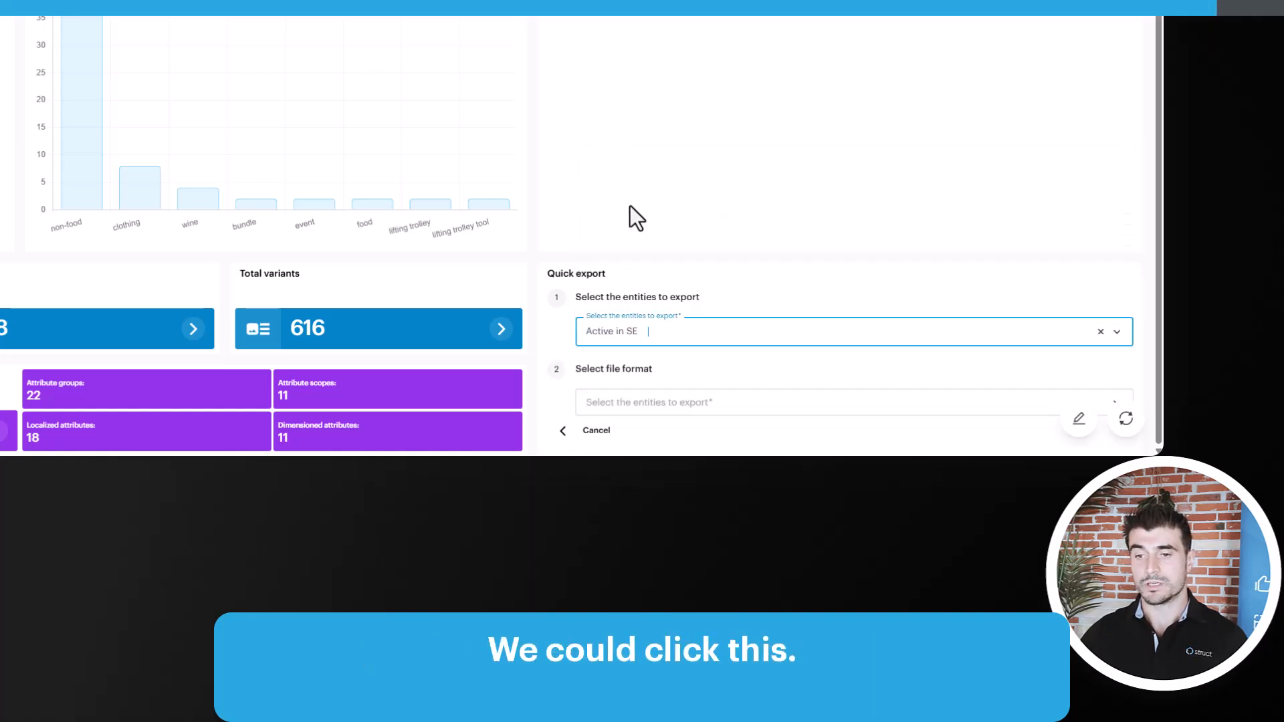
Select Generic Supplier format (da-dk) as the file format for the quick export
click(688, 403)
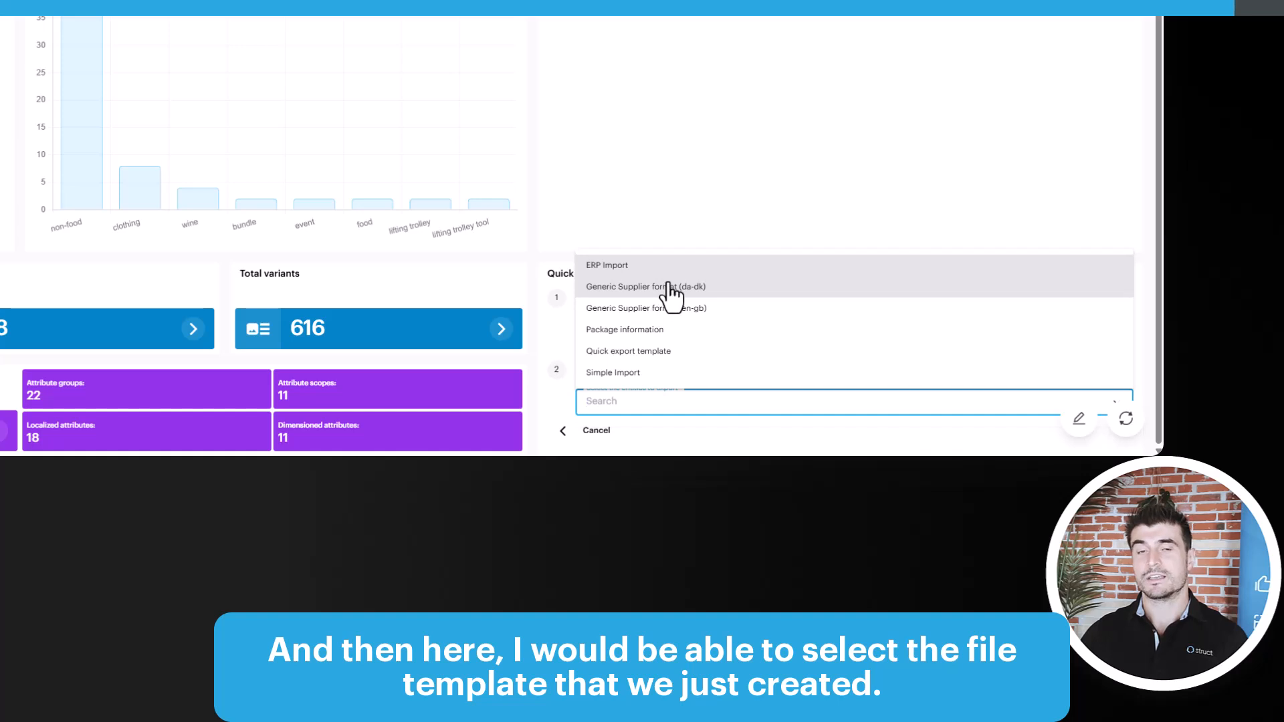
click(668, 270)
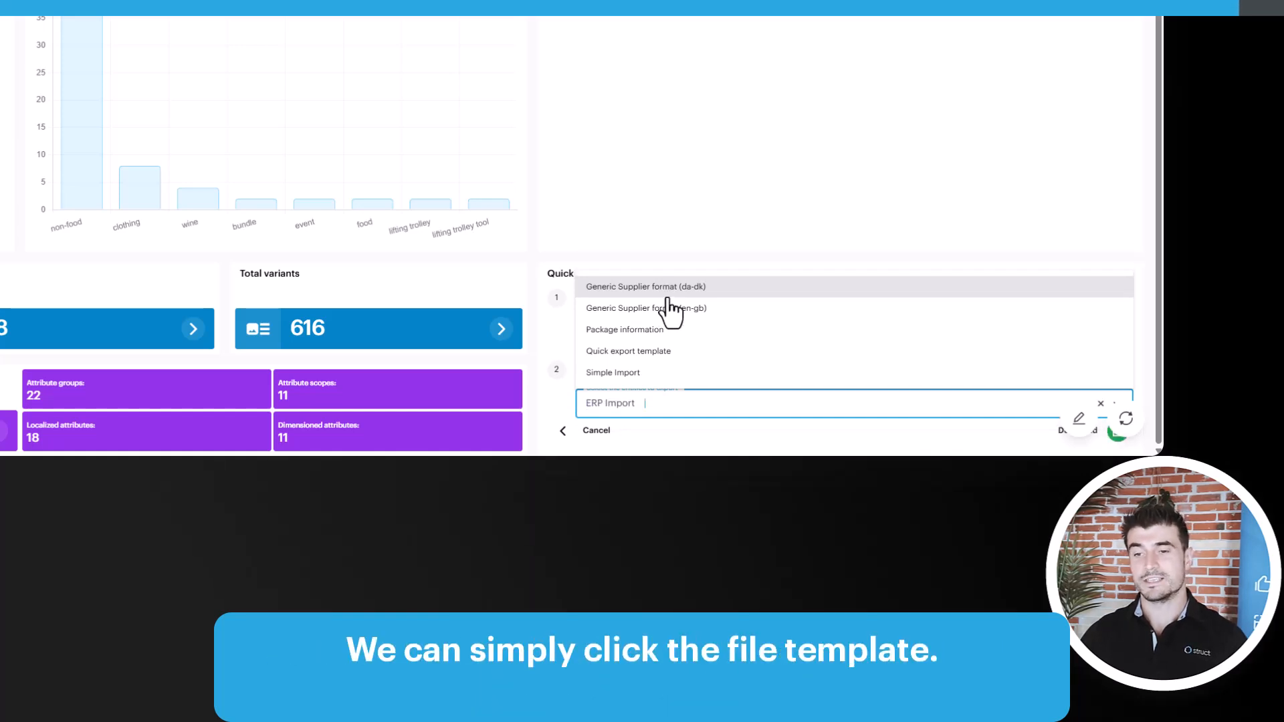
click(665, 287)
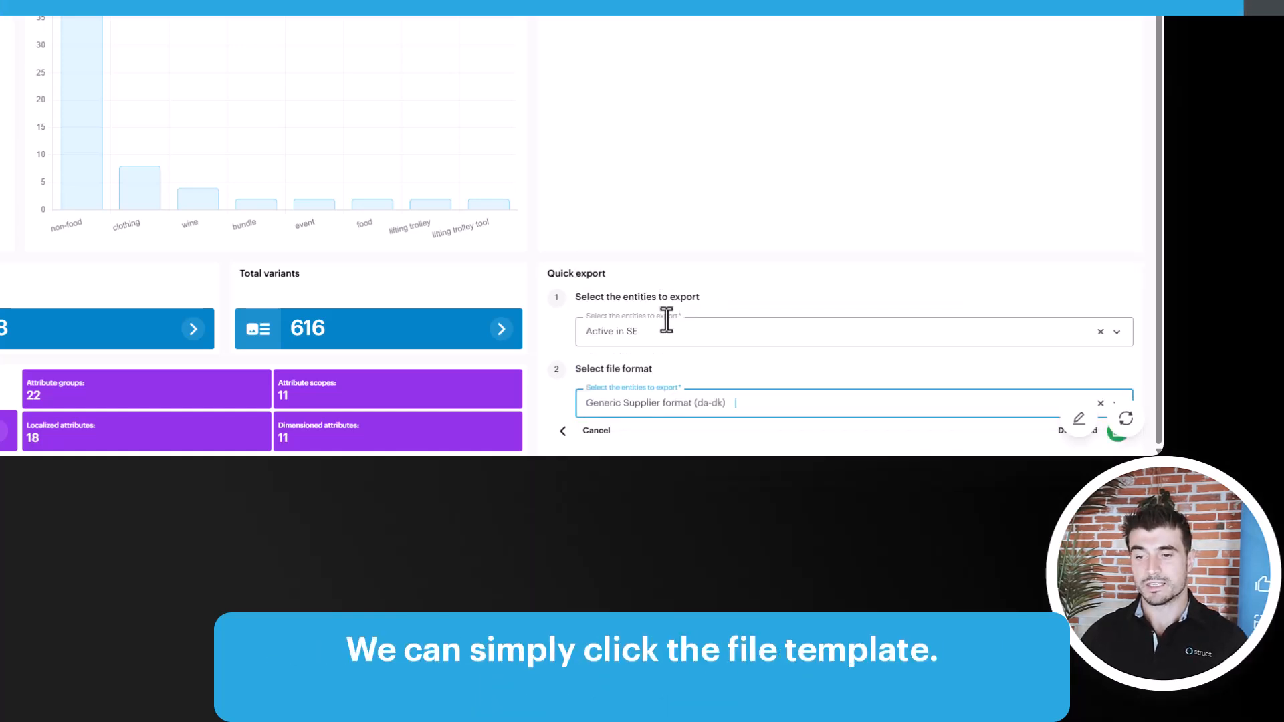